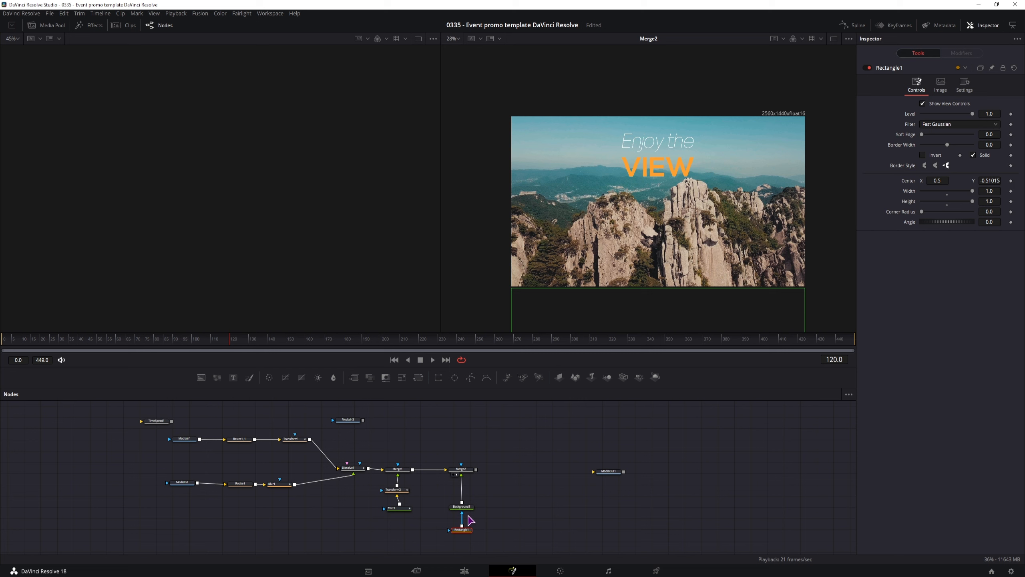
- Set the alpha of the orange Background1 node to 1.0
click(463, 512)
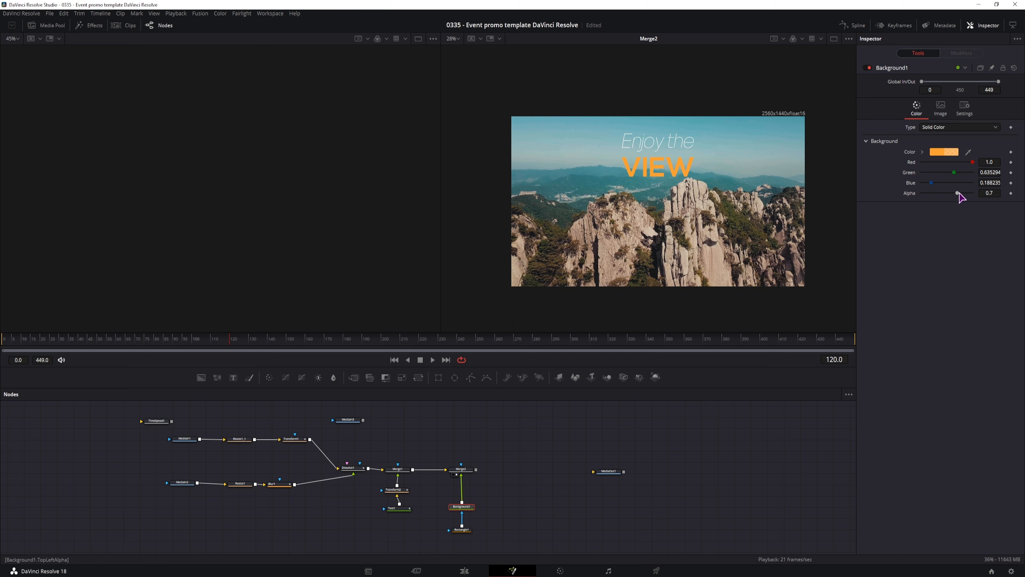
drag(958, 193, 1001, 192)
- Keyframe Rectangle1's center at frame 120, and at frame 140 set its center Y to 0.5 and keyframe its width and height
click(461, 529)
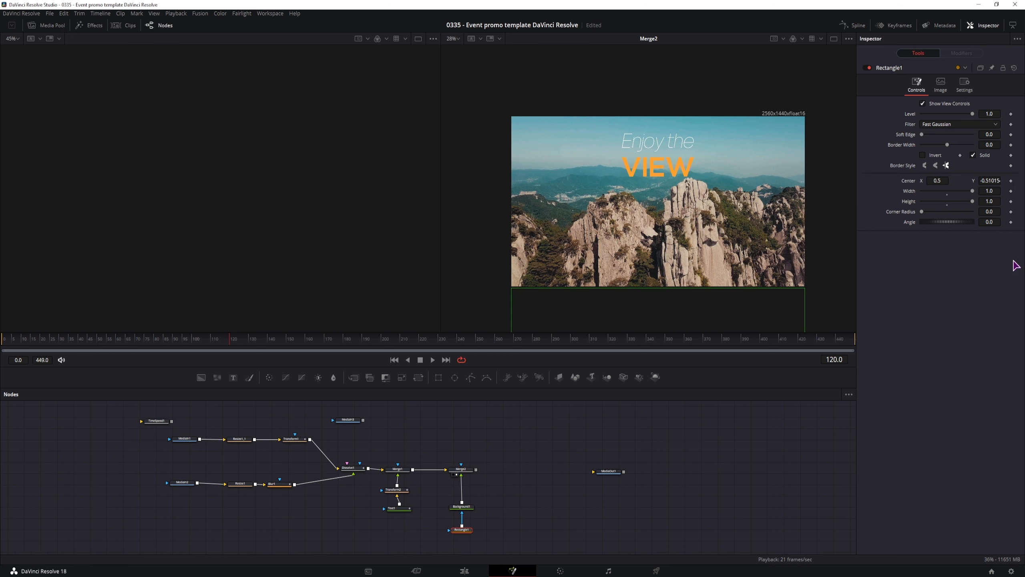
click(1012, 181)
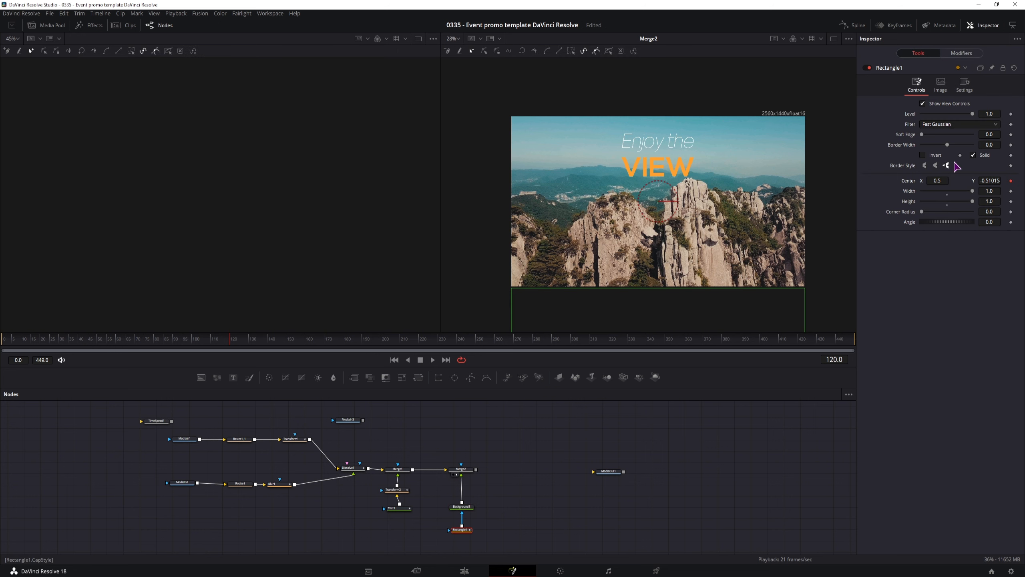
drag(244, 344, 270, 343)
click(1011, 191)
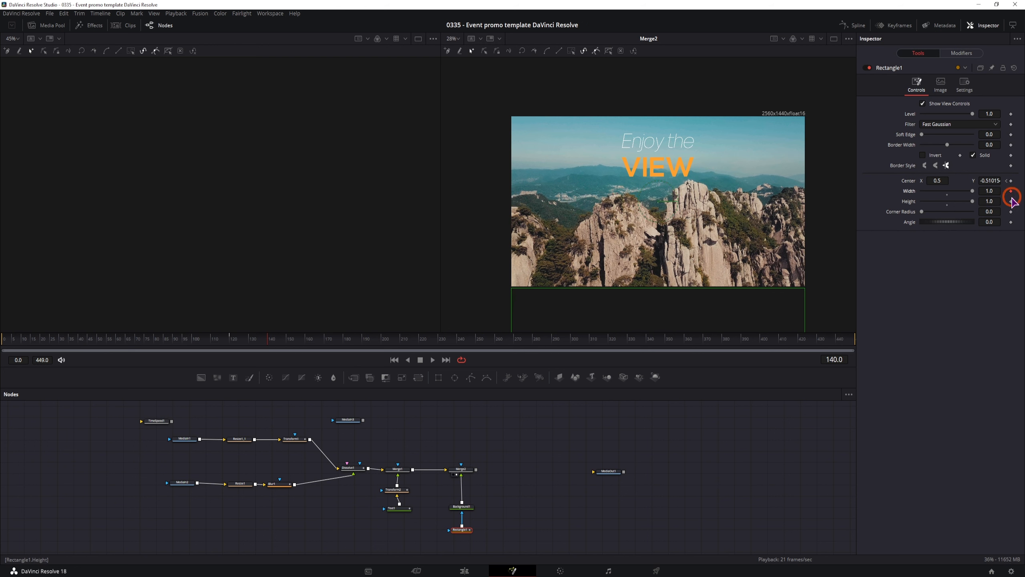
click(1011, 201)
click(992, 180)
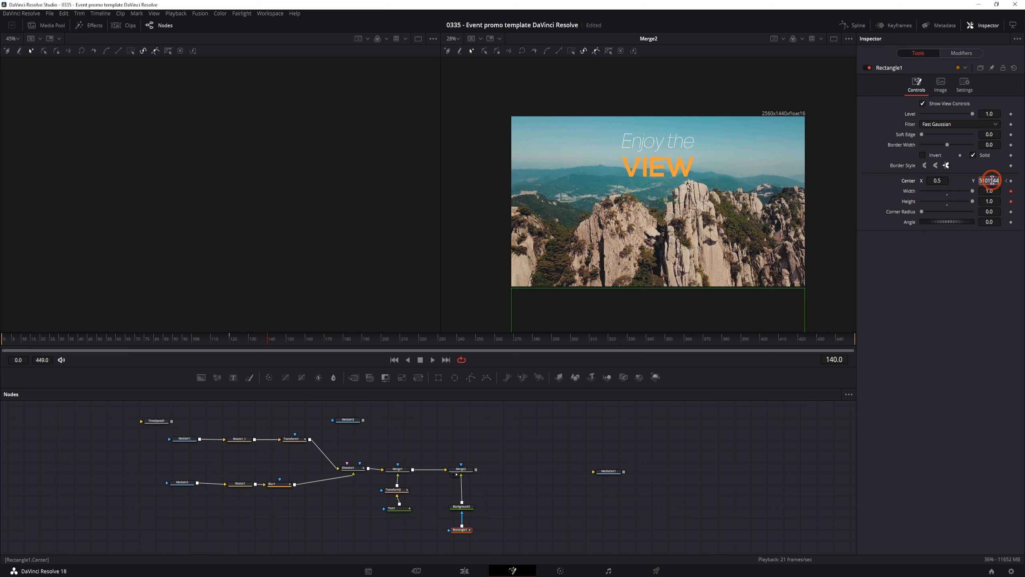
text(0.5)
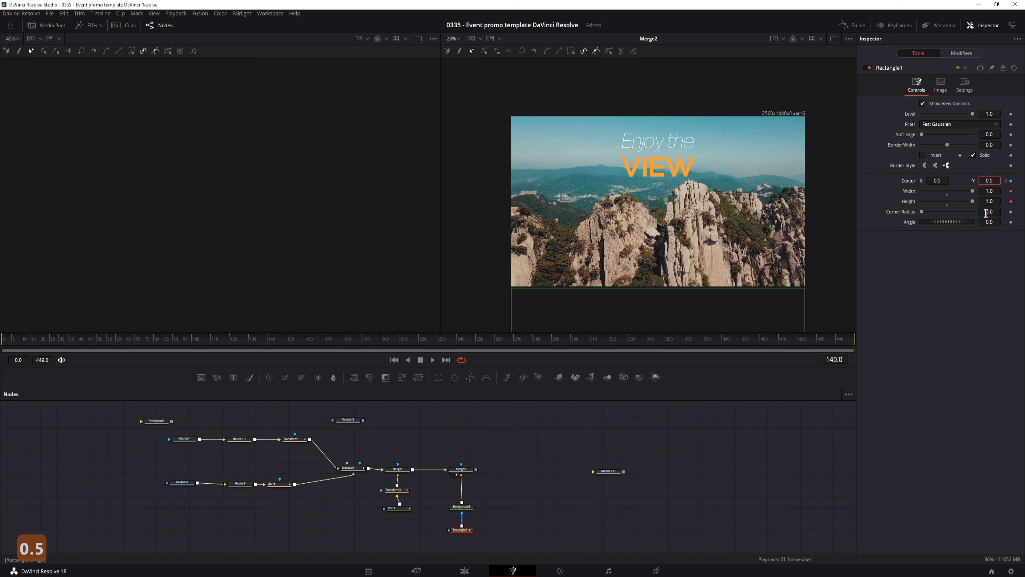
key(Return)
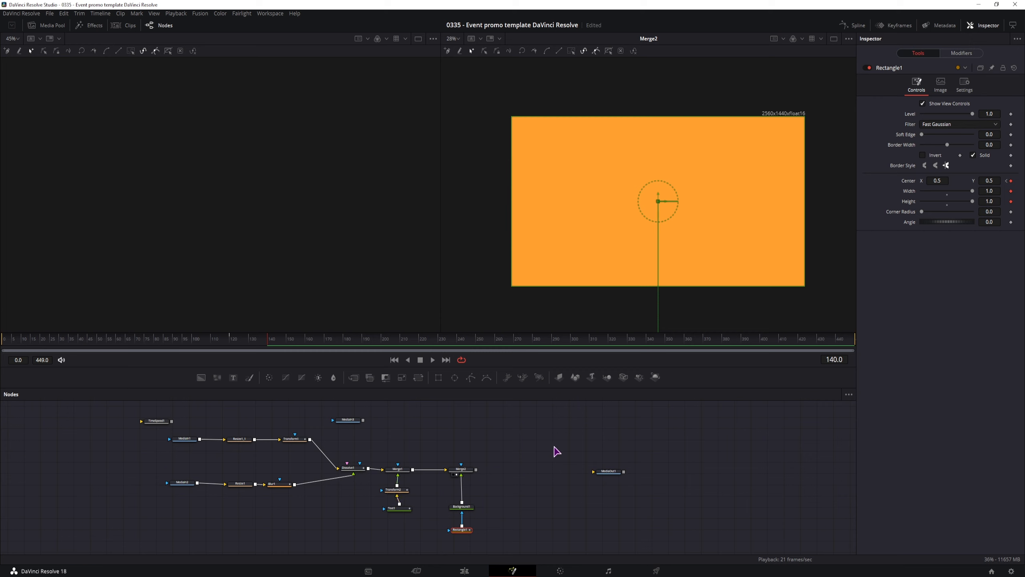
- At frame 150, animate Rectangle1 to a center Y of 1.0 and a height of 0.425
drag(278, 345, 286, 344)
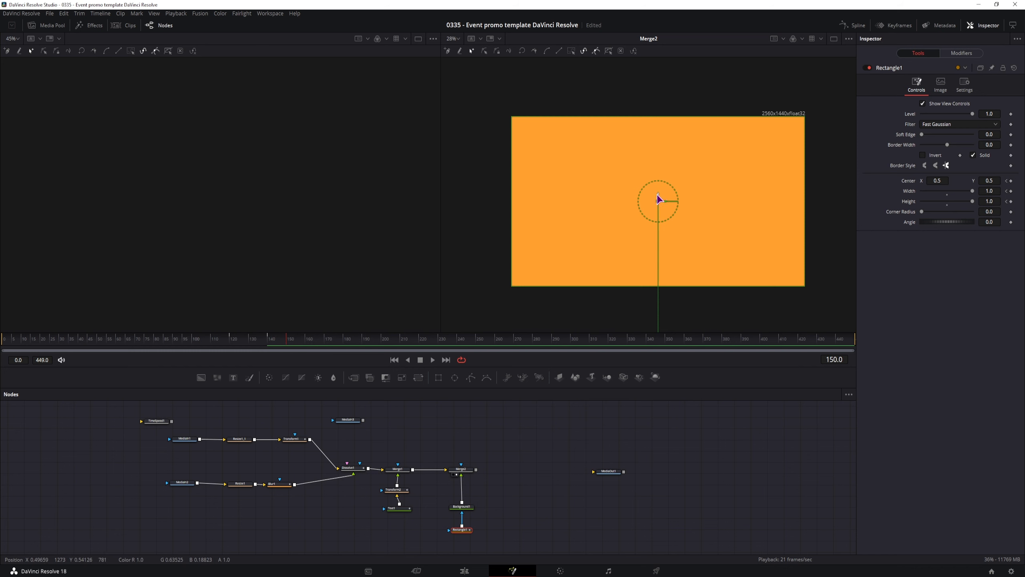
drag(657, 194, 675, 114)
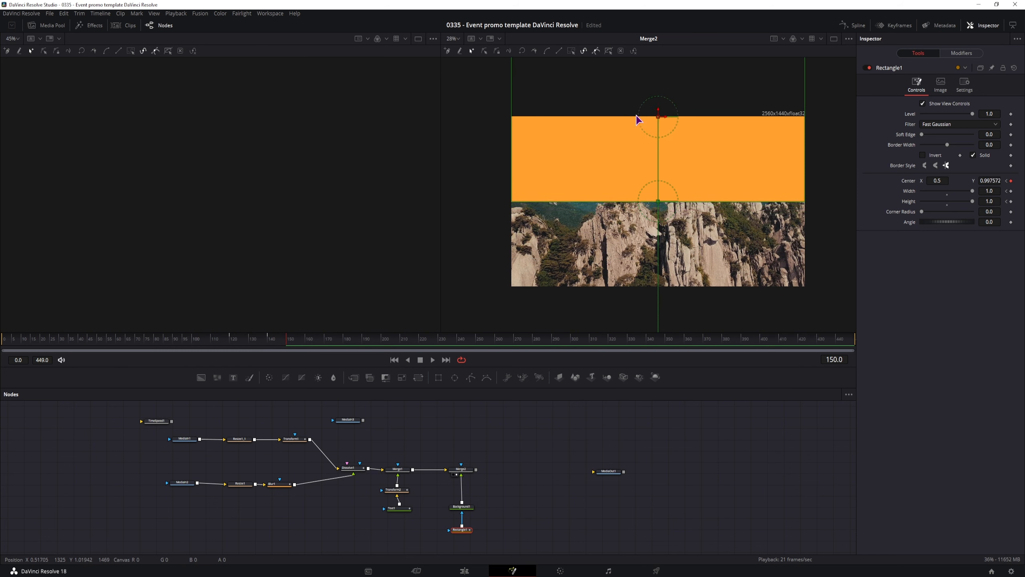
click(992, 181)
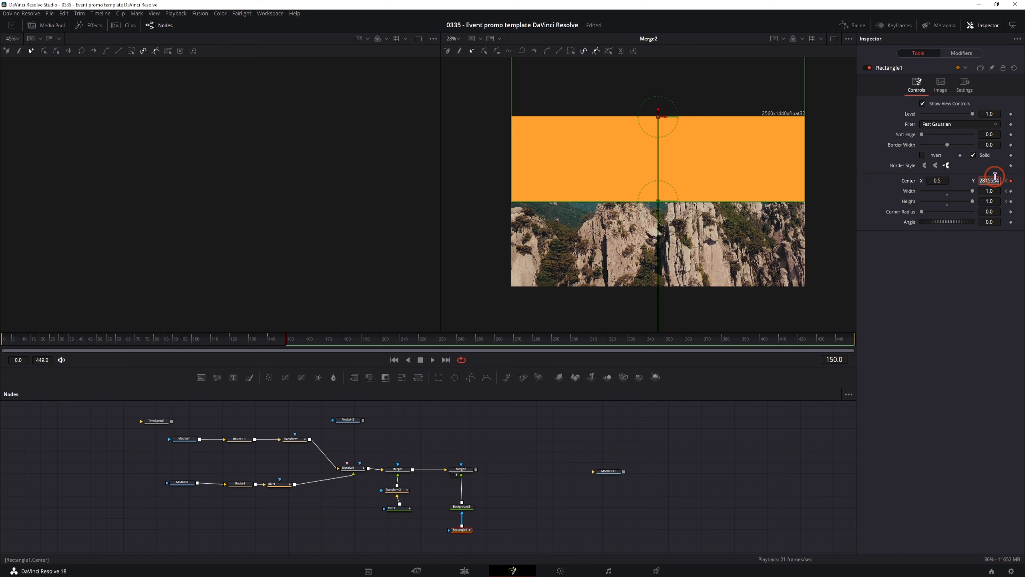
text(1)
key(Return)
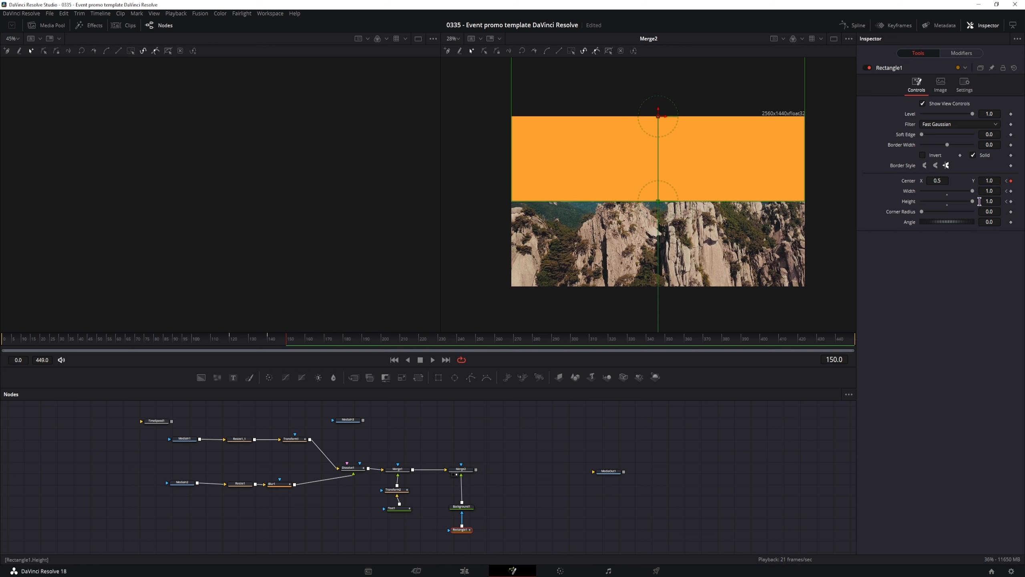
drag(973, 202, 943, 201)
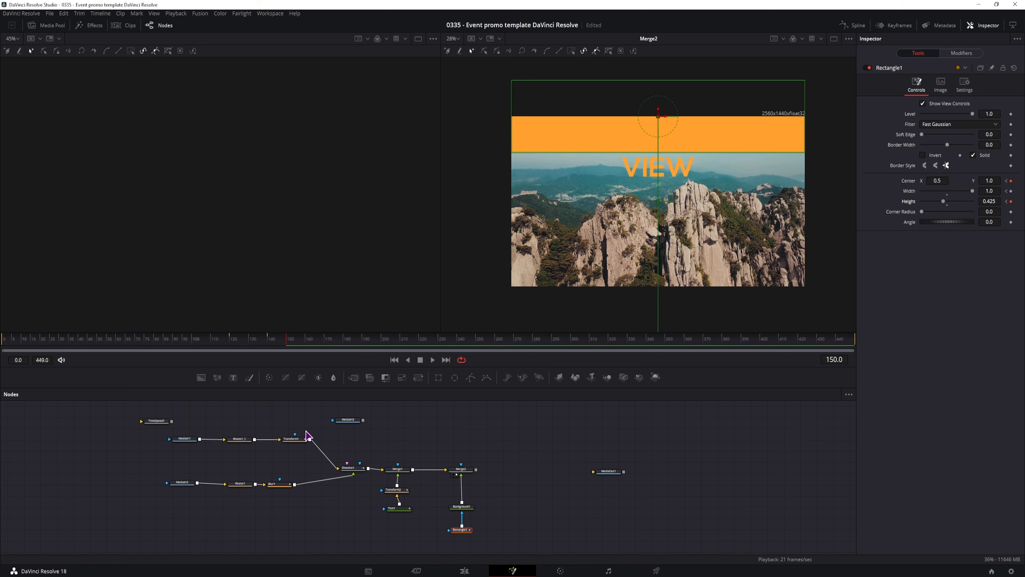
- Animate Background1's alpha from a keyframe of 1.0 at frame 140 to 0.7 at frame 150
click(459, 508)
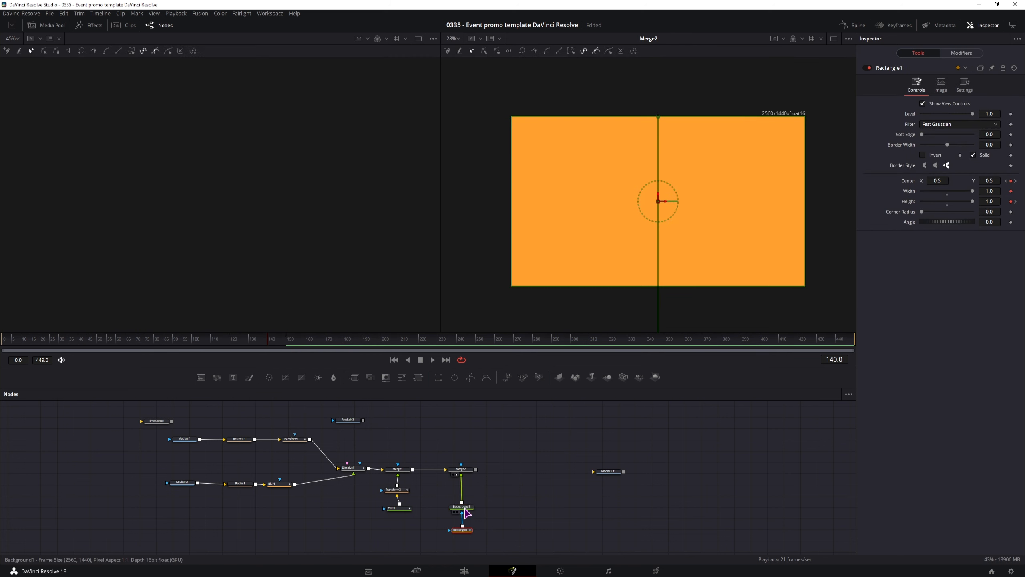
click(464, 508)
click(1012, 193)
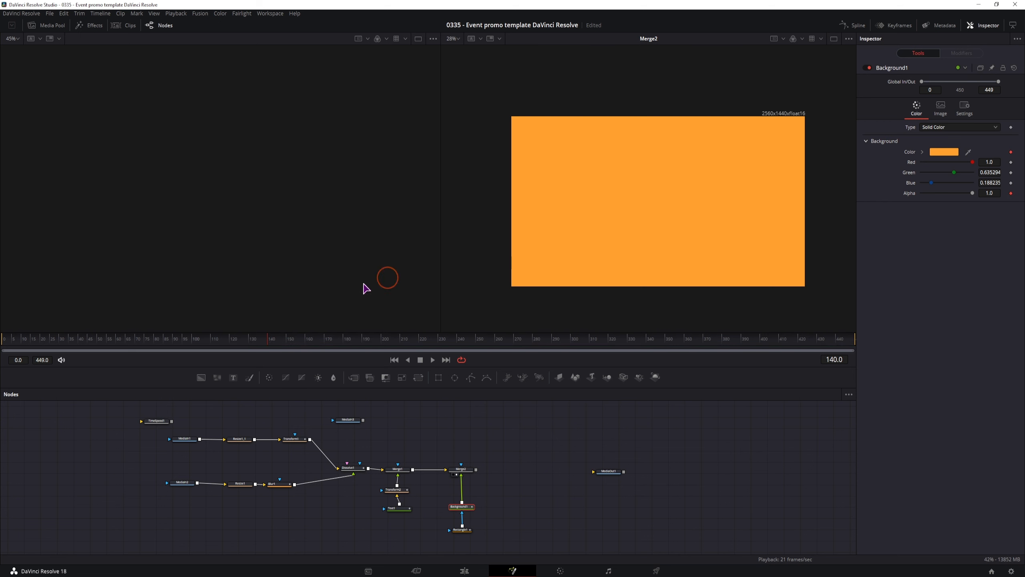
click(286, 341)
click(994, 193)
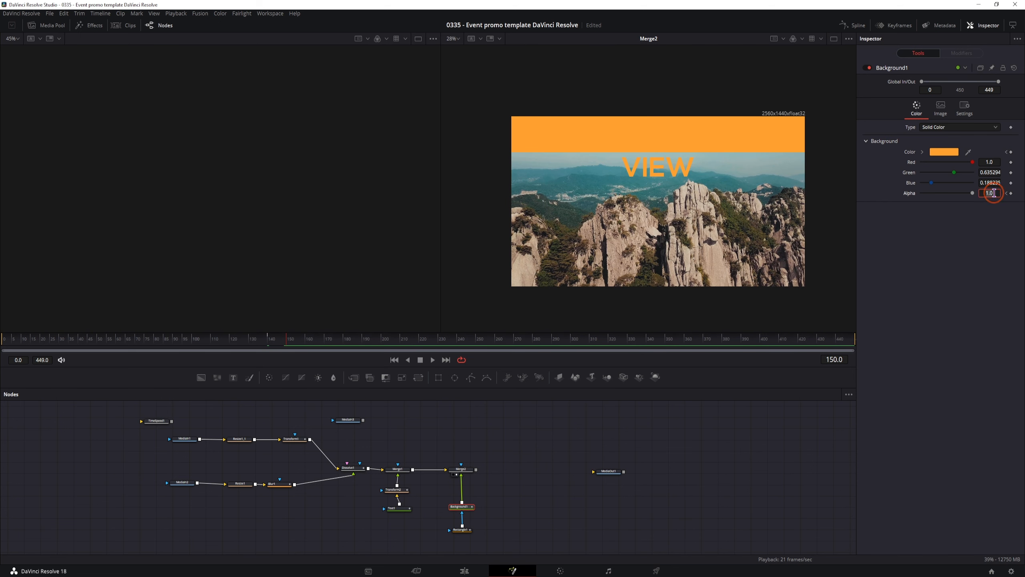
text(0.7)
key(Return)
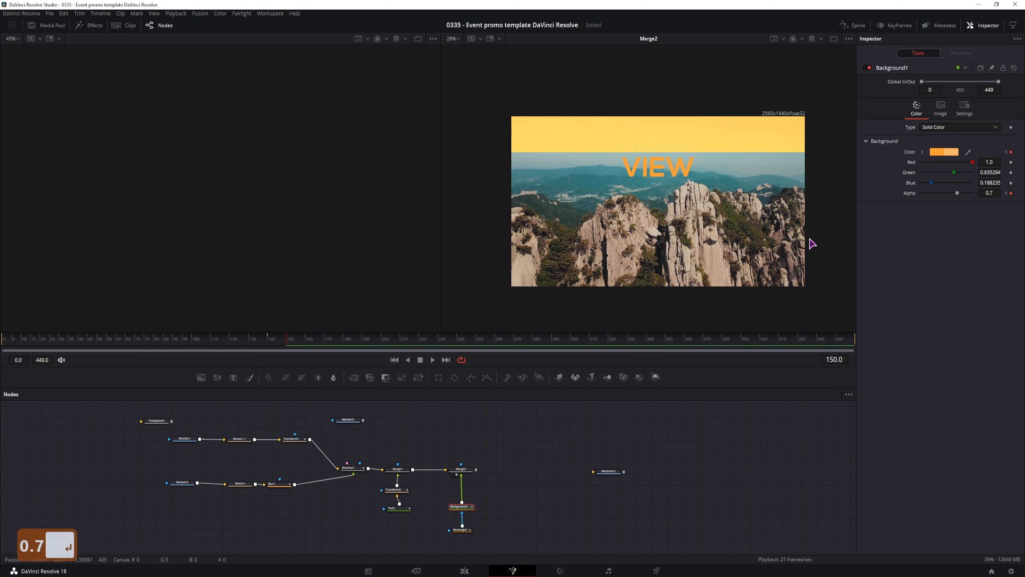
- Play back the composition to check the orange bar's wipe and fade animation
click(198, 343)
key(space)
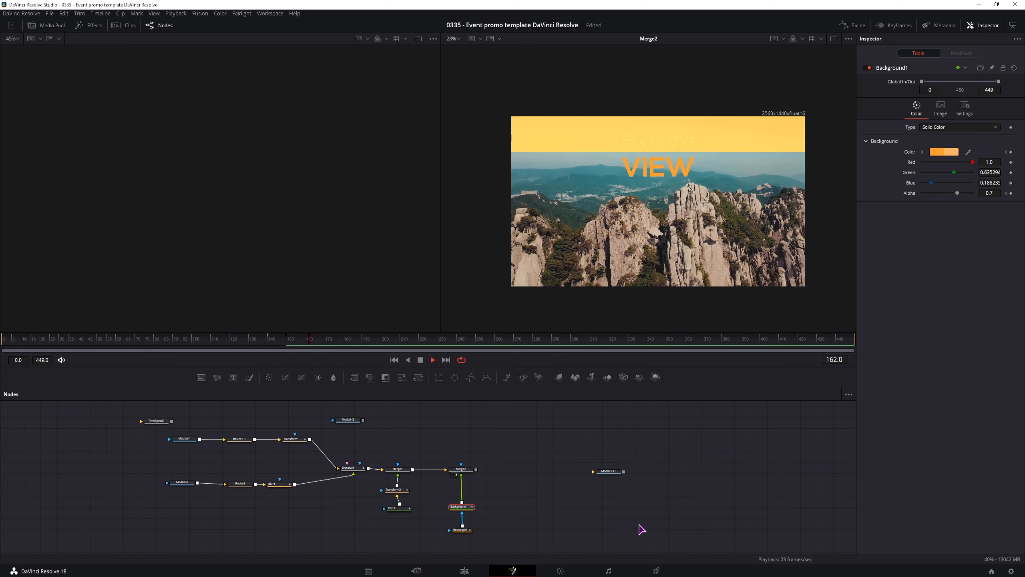
key(space)
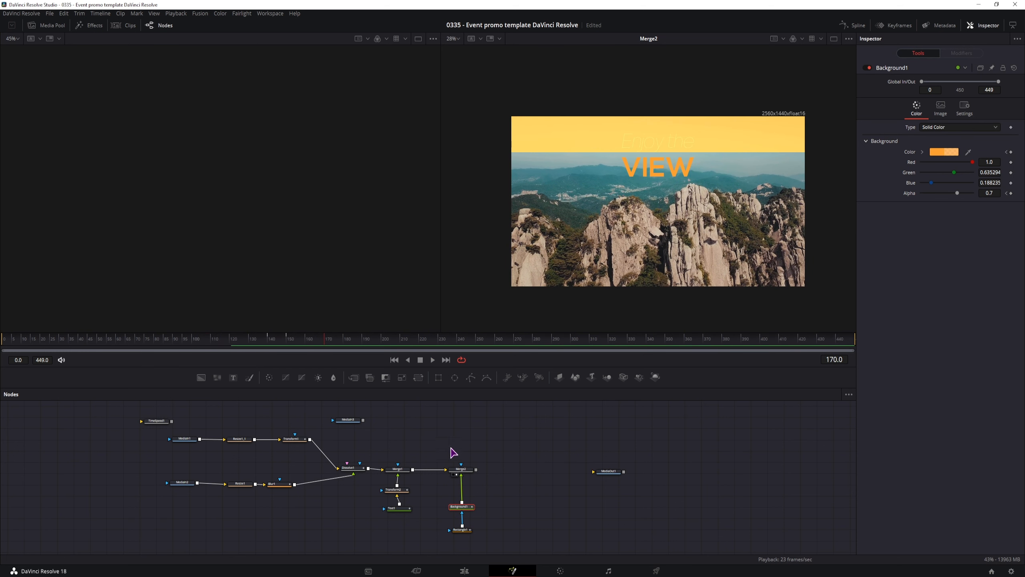
- Animate Transform2's center between frames 140 and 150 to move the title down below the orange bar
click(395, 489)
click(268, 345)
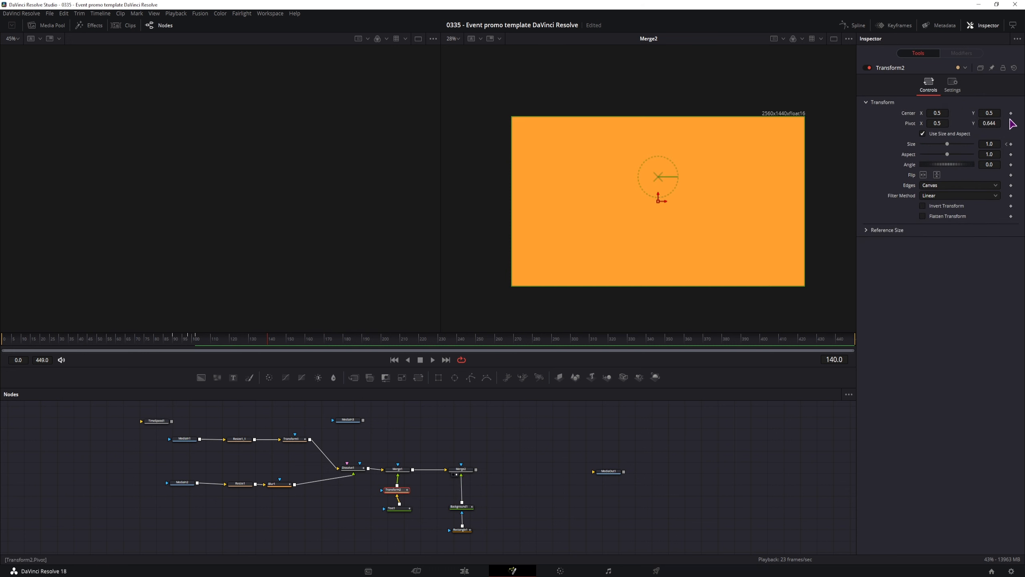
click(288, 341)
drag(289, 341, 326, 342)
drag(211, 403, 196, 518)
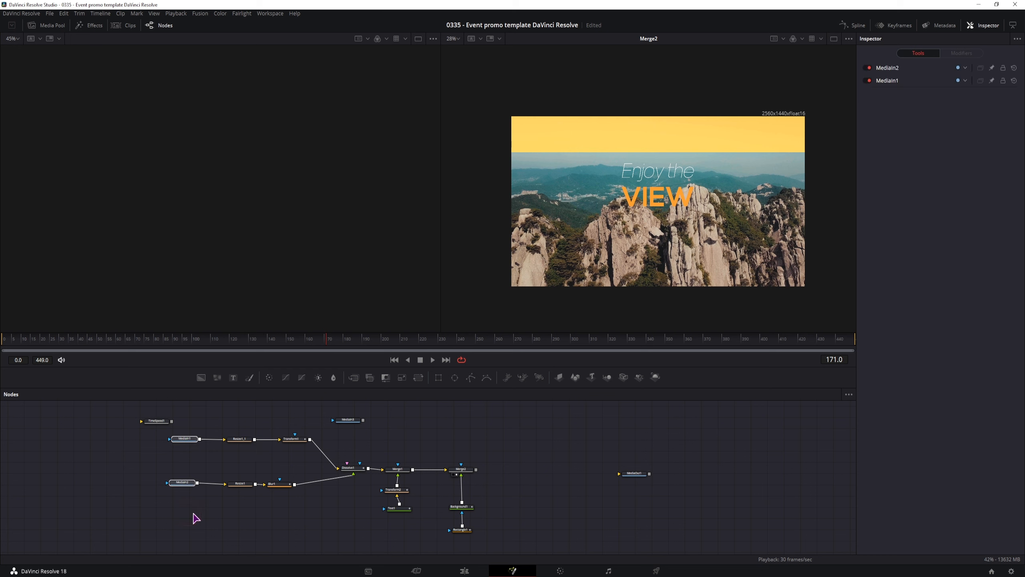
click(348, 468)
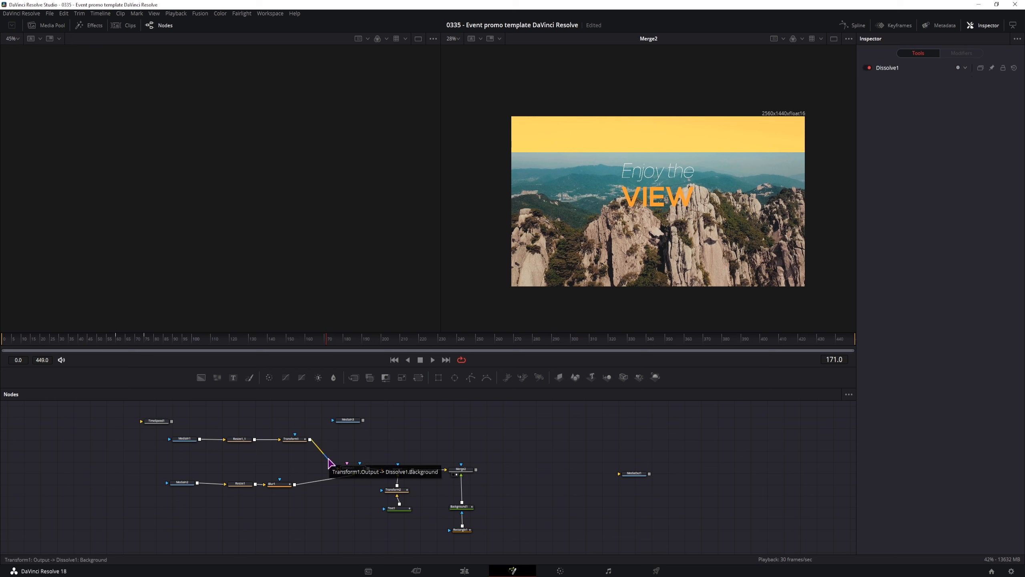
drag(421, 547, 384, 453)
drag(505, 542, 446, 461)
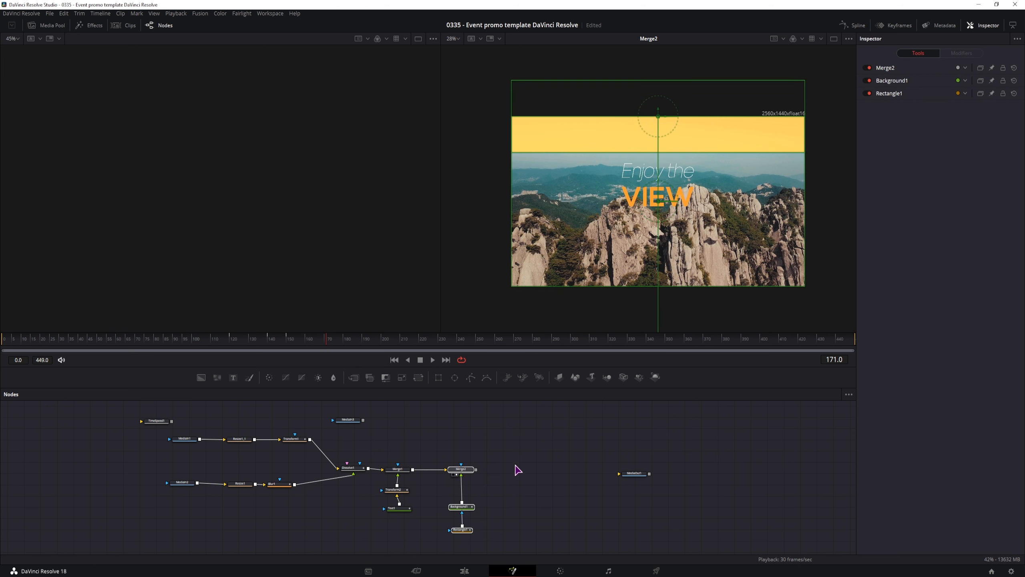
- Add an unconnected Ellipse mask node in the empty area between Merge2 and MediaOut1
click(518, 470)
drag(455, 382, 485, 438)
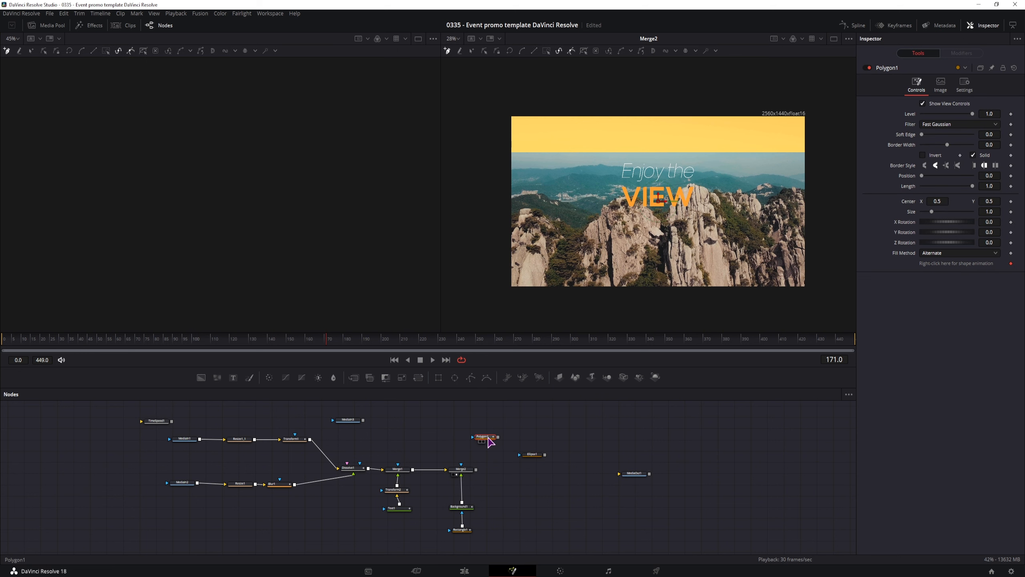
key(1)
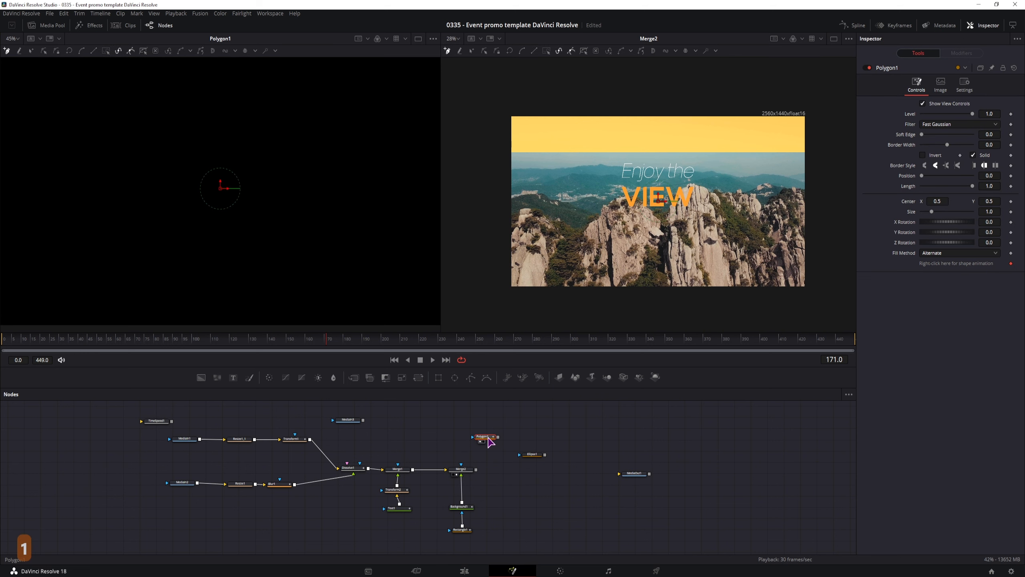
right_click(255, 155)
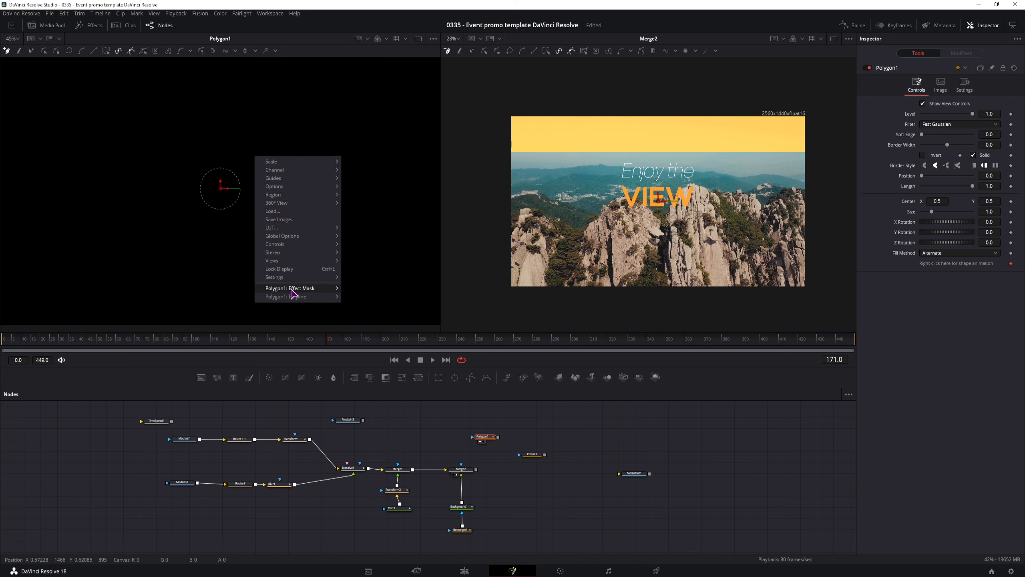
mouse_move(292, 289)
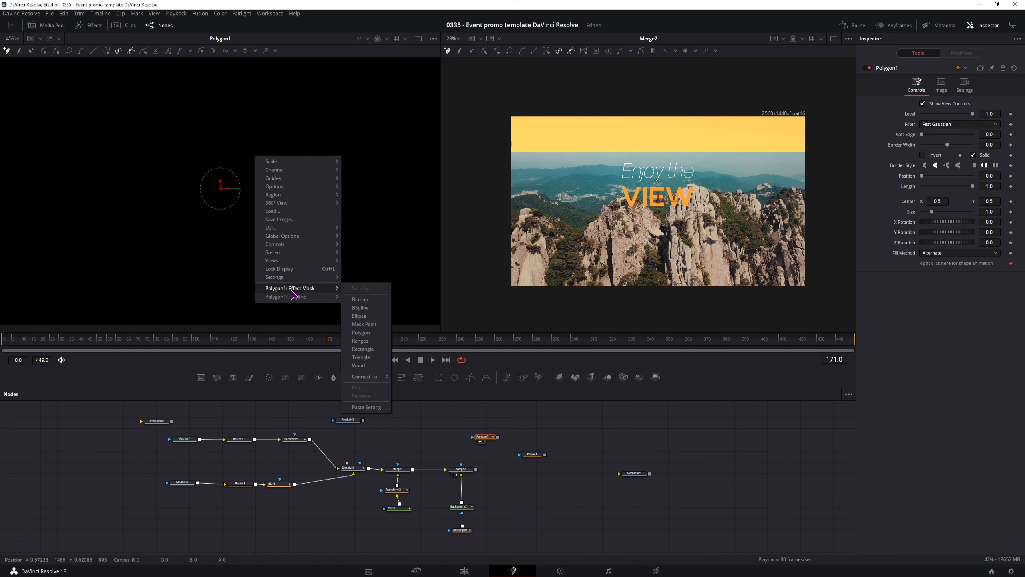
click(375, 359)
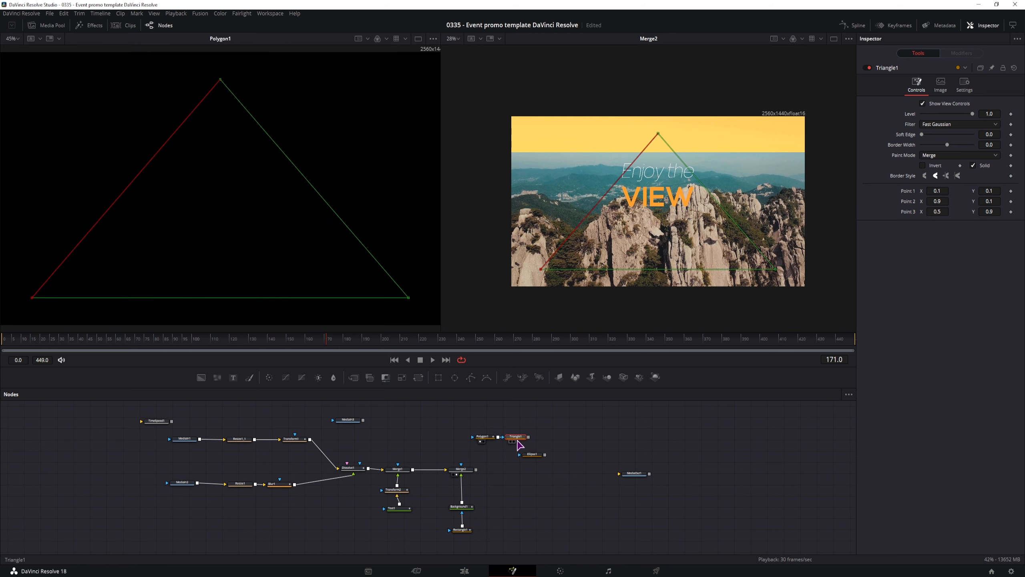
key(Delete)
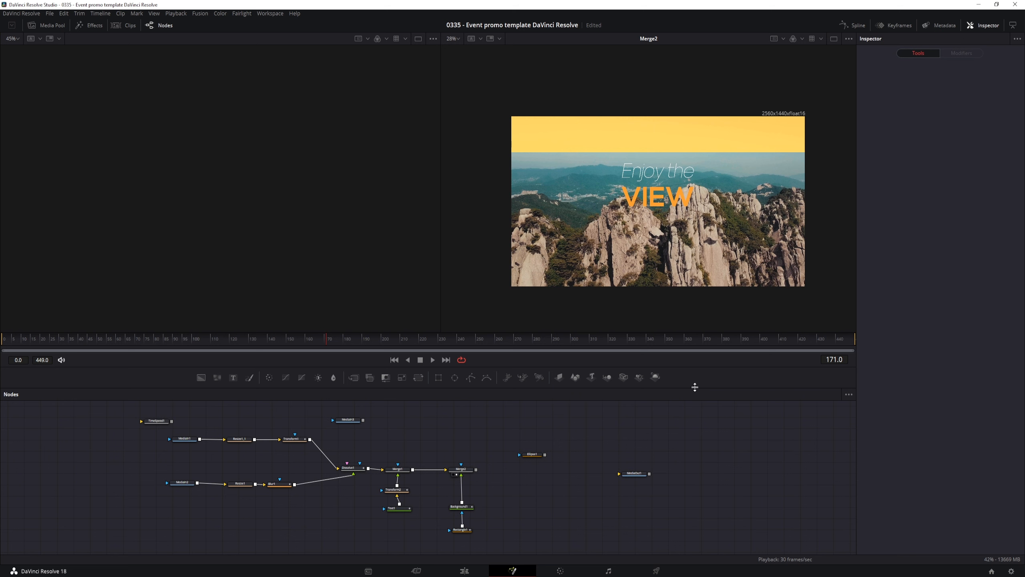
- Add an sStar node from the Shape tools in the effects library to the node graph
click(96, 25)
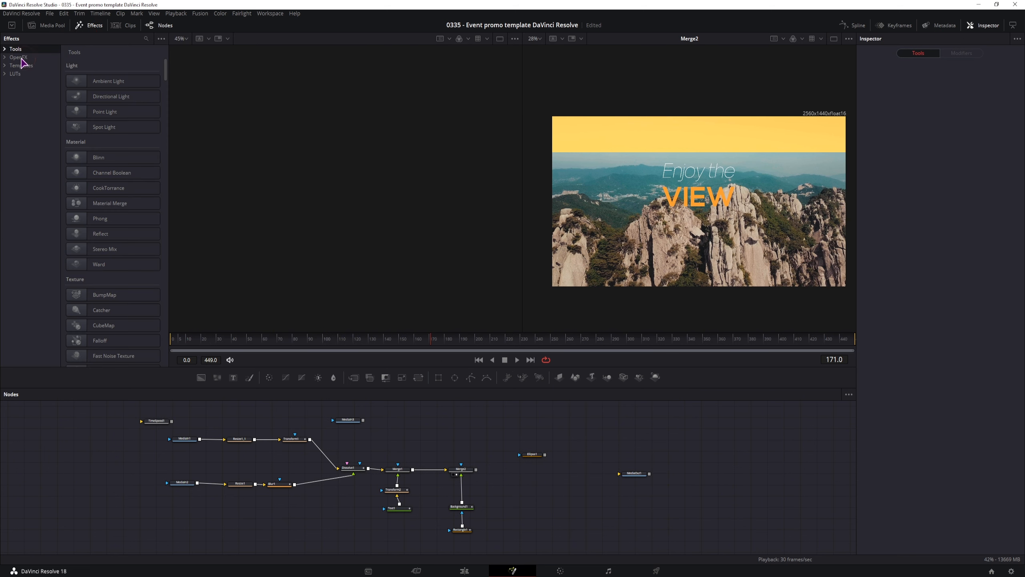
click(5, 49)
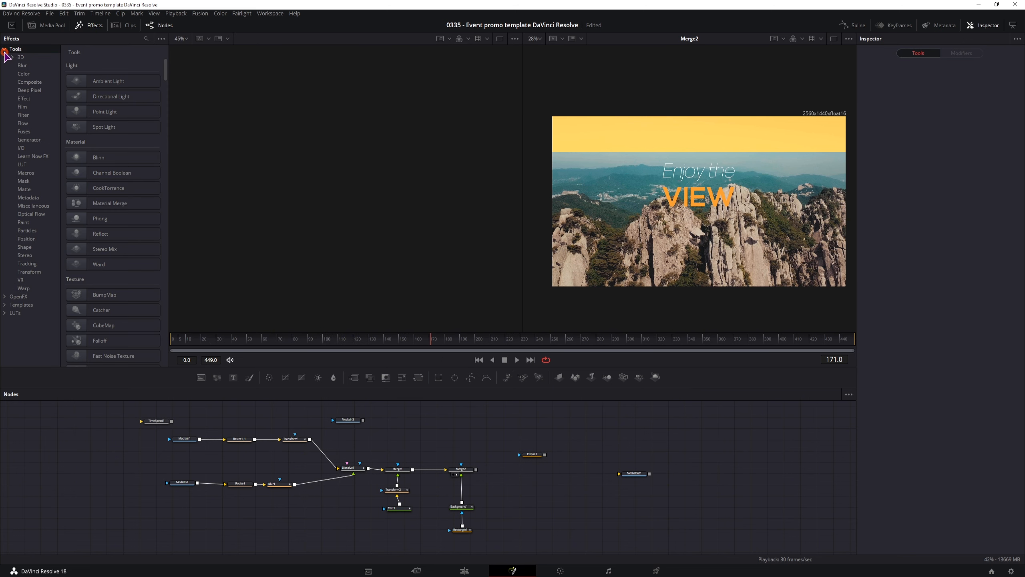
click(25, 248)
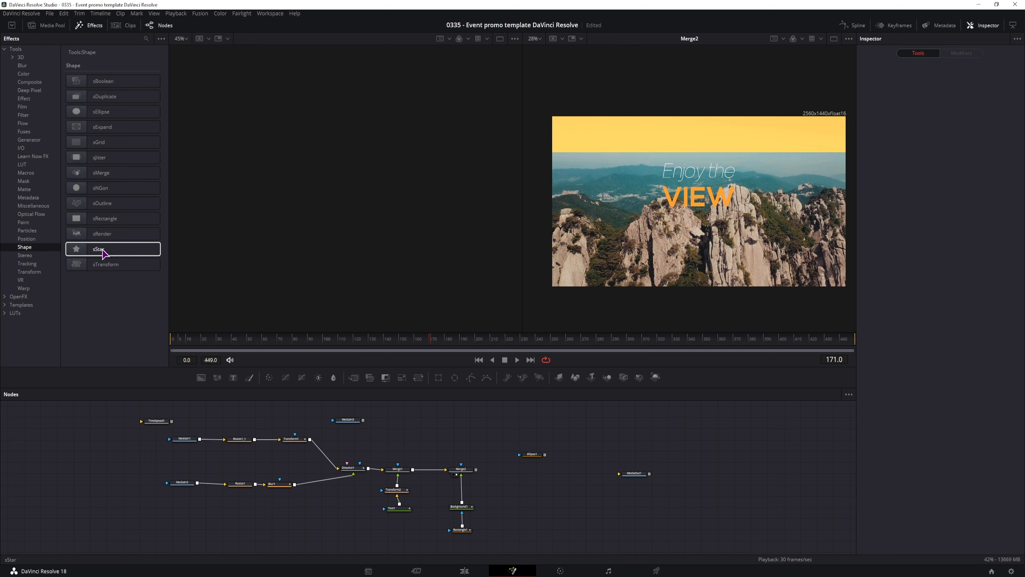
drag(104, 253, 631, 487)
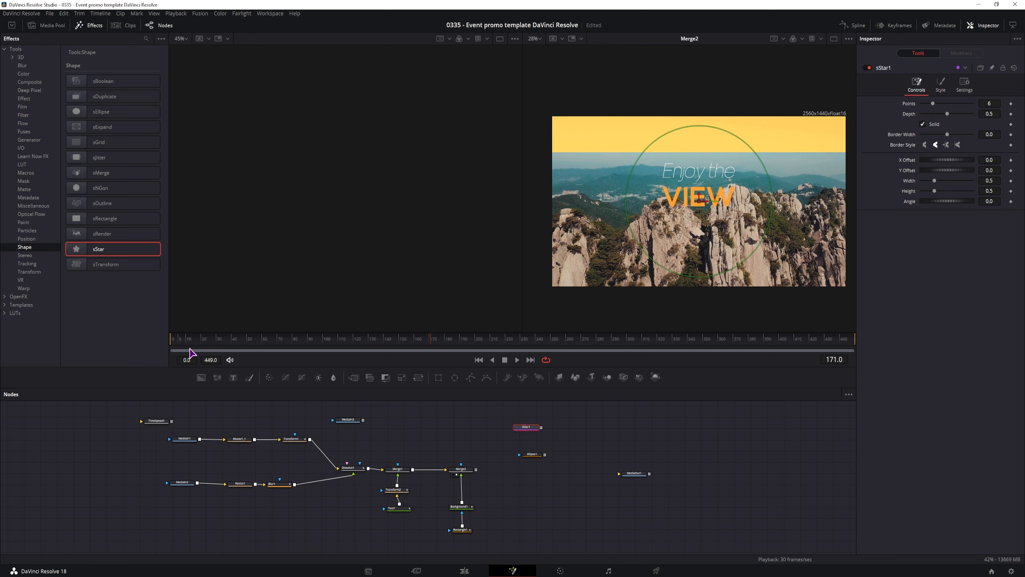
- Add an sRender node between sStar1 and MediaOut1 and show it in the first viewer
drag(102, 233, 633, 477)
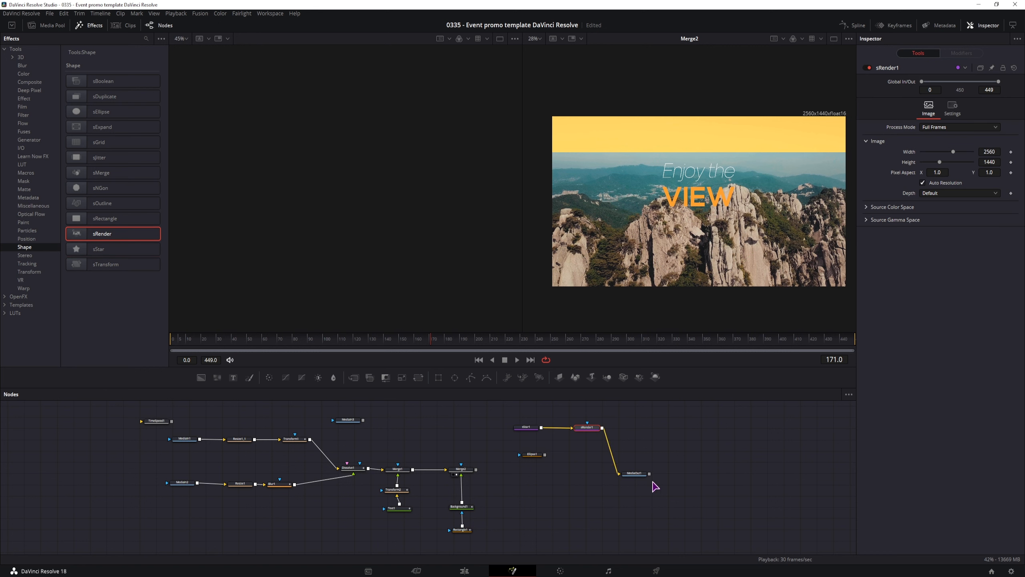
key(1)
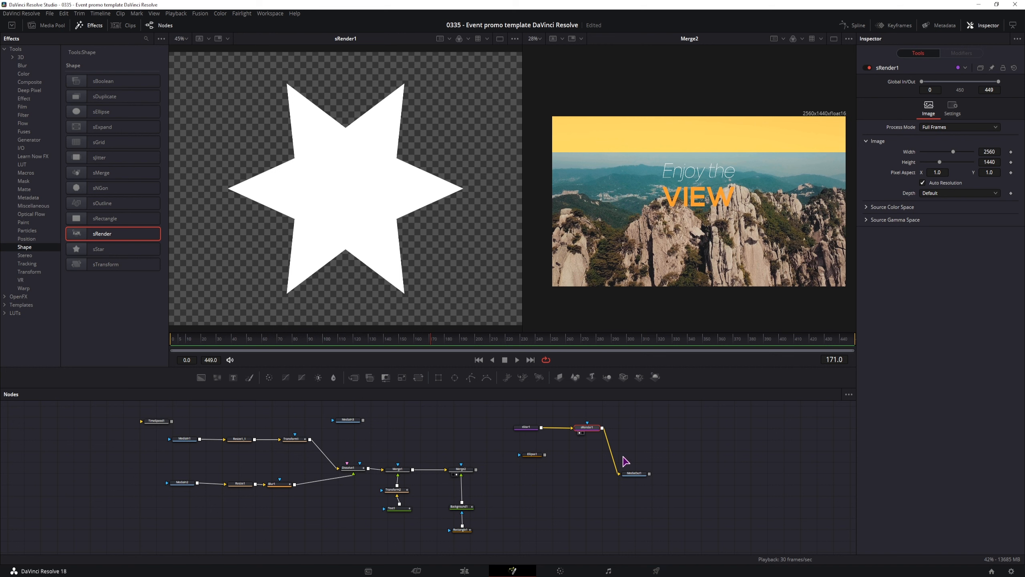
click(636, 436)
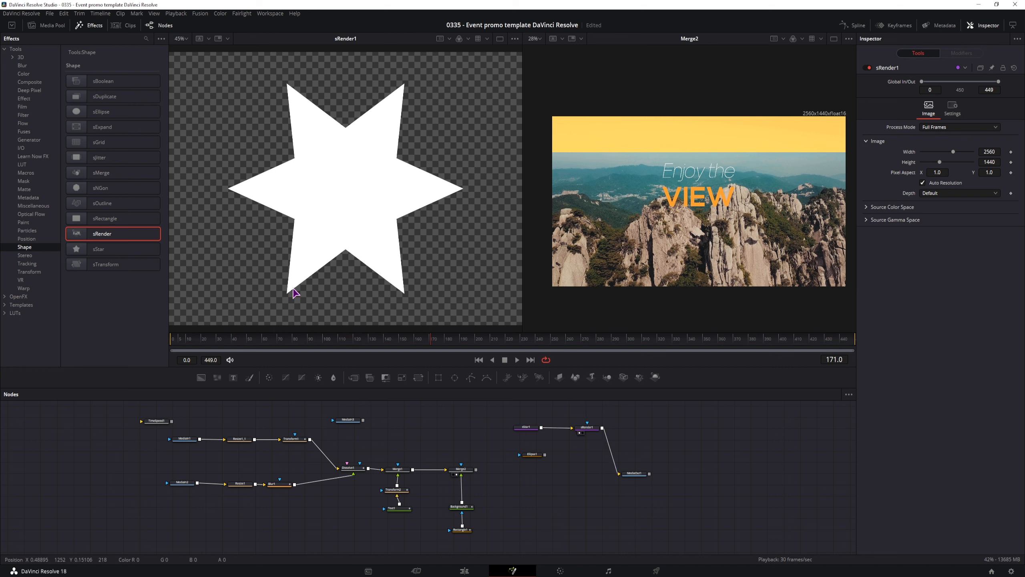
- Replace sStar1 with an sNGon node feeding sRender1 and reduce its number of sides to 2
click(528, 428)
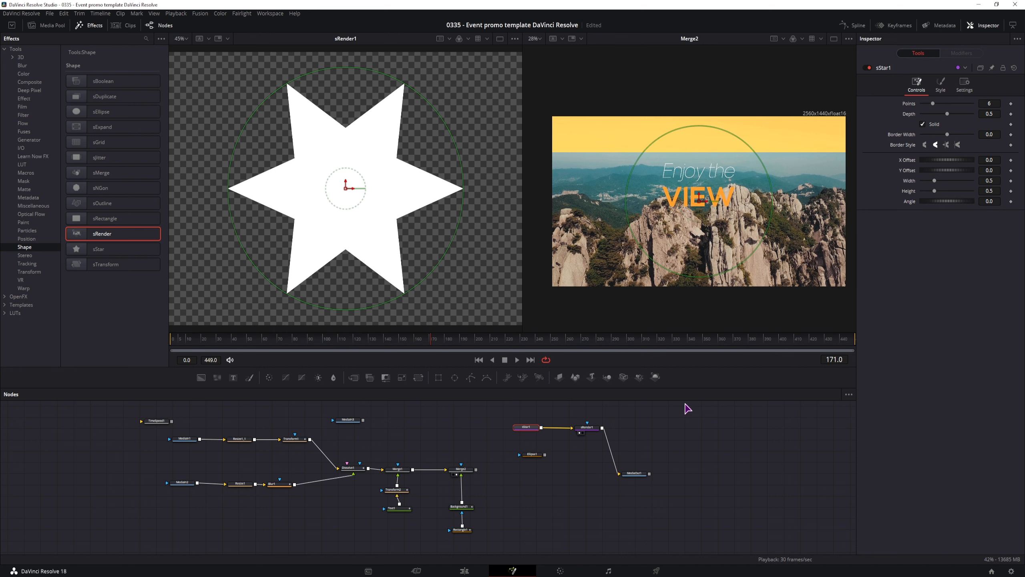
drag(121, 189, 521, 411)
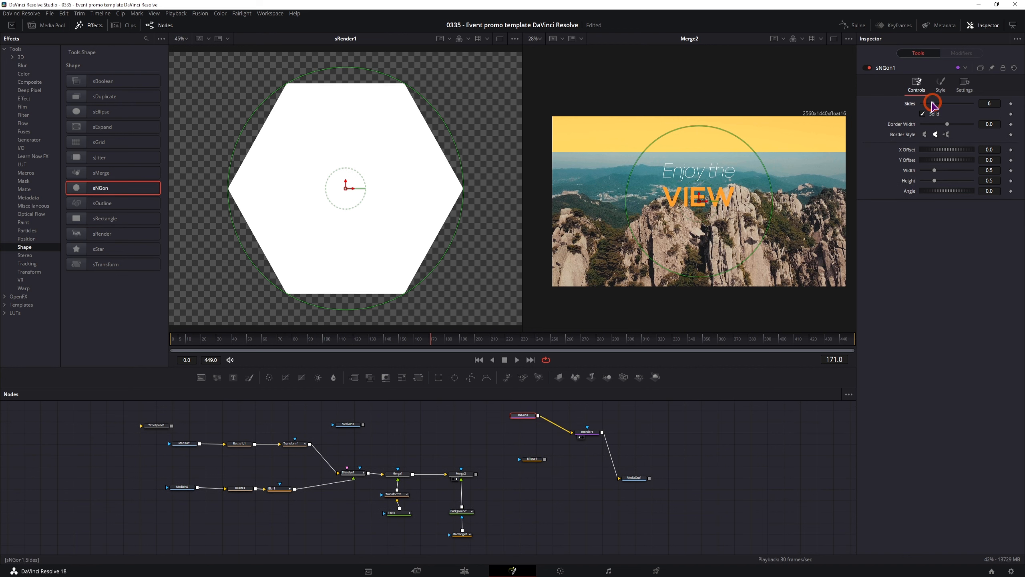
drag(932, 105, 923, 107)
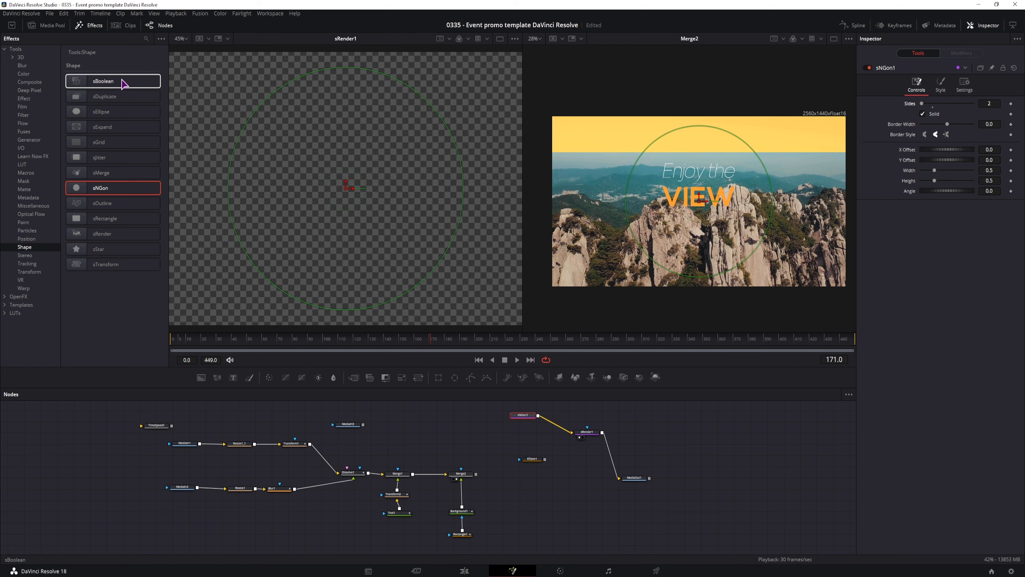
- Insert an sBoolean node before sRender1, fed by sNGon1 and a new sEllipse node, and set the sNGon's sides to 8
drag(103, 81, 497, 434)
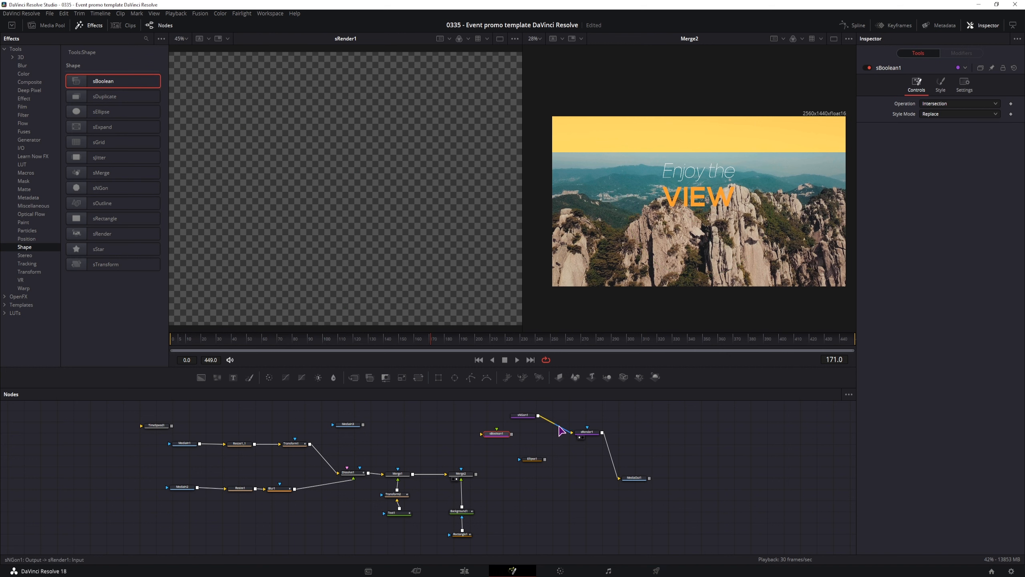
drag(571, 433, 497, 432)
click(524, 417)
drag(935, 103, 938, 103)
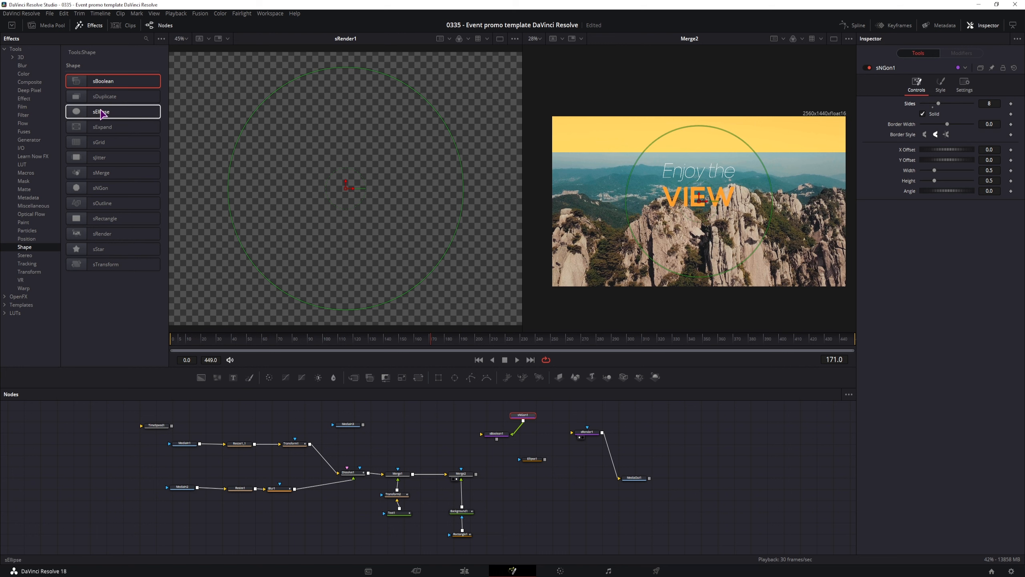
drag(101, 111, 481, 434)
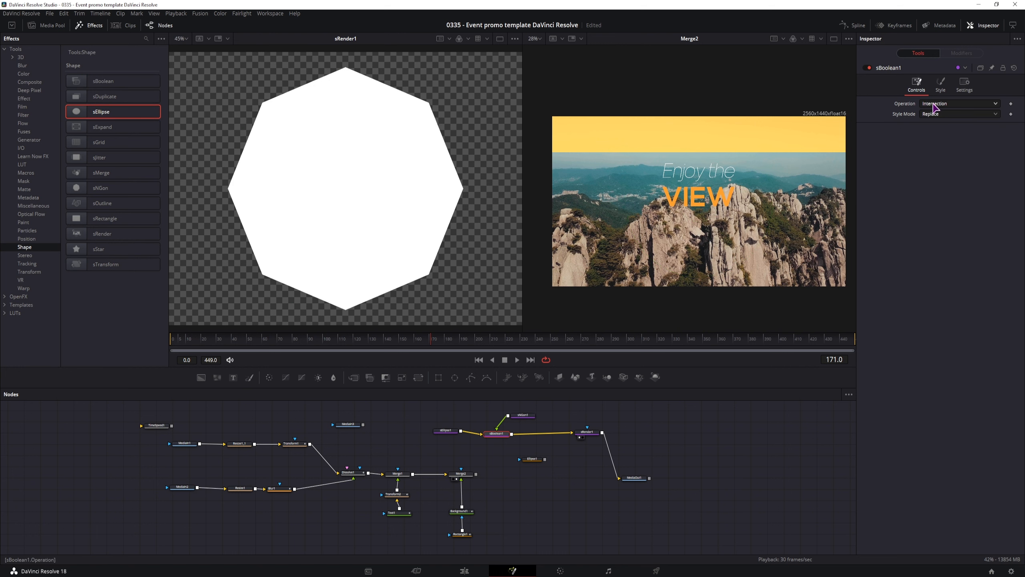
- Set sBoolean1's operation to Subtract and select sNGon1 to shift the octagon sideways
click(967, 103)
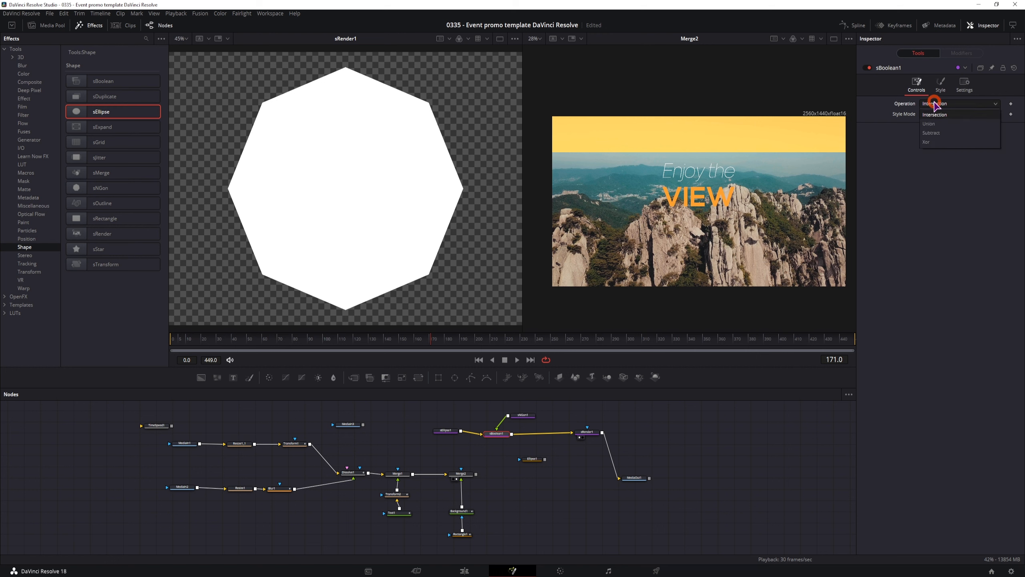
click(951, 133)
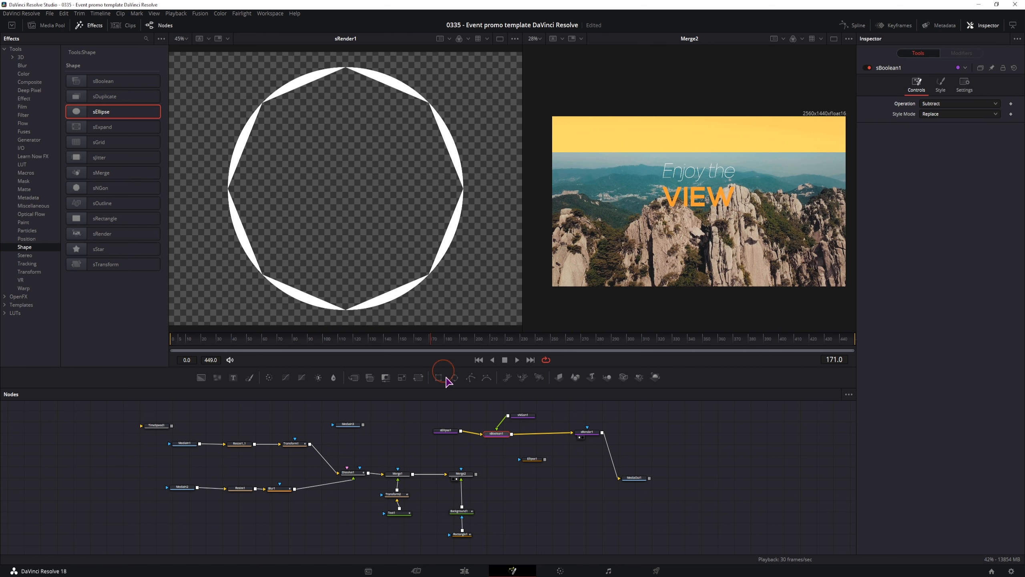
click(523, 415)
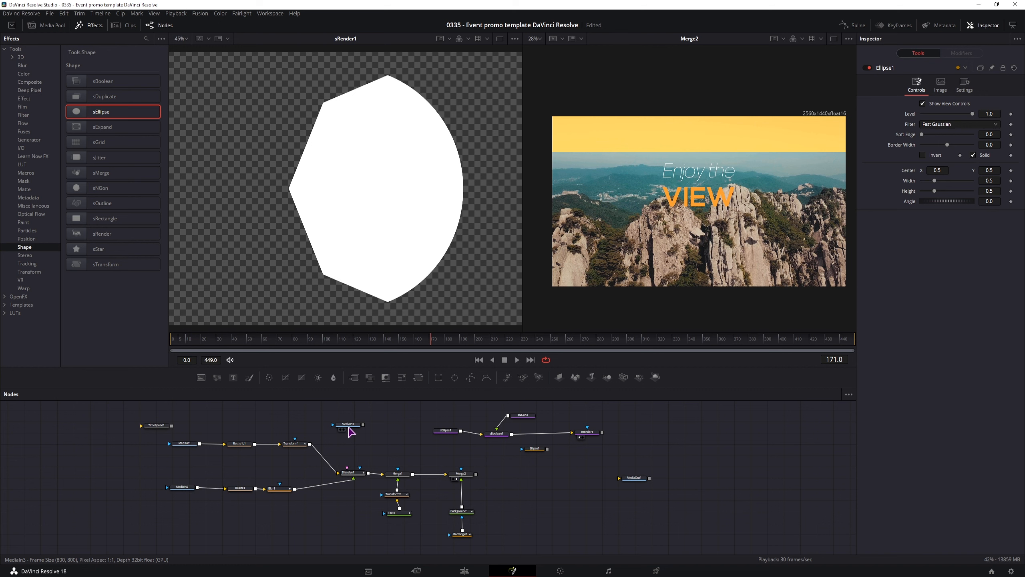
- Merge MediaIn3 over Merge2's output and insert a Transform node between the logo and the merge to scale it down
drag(348, 424, 477, 474)
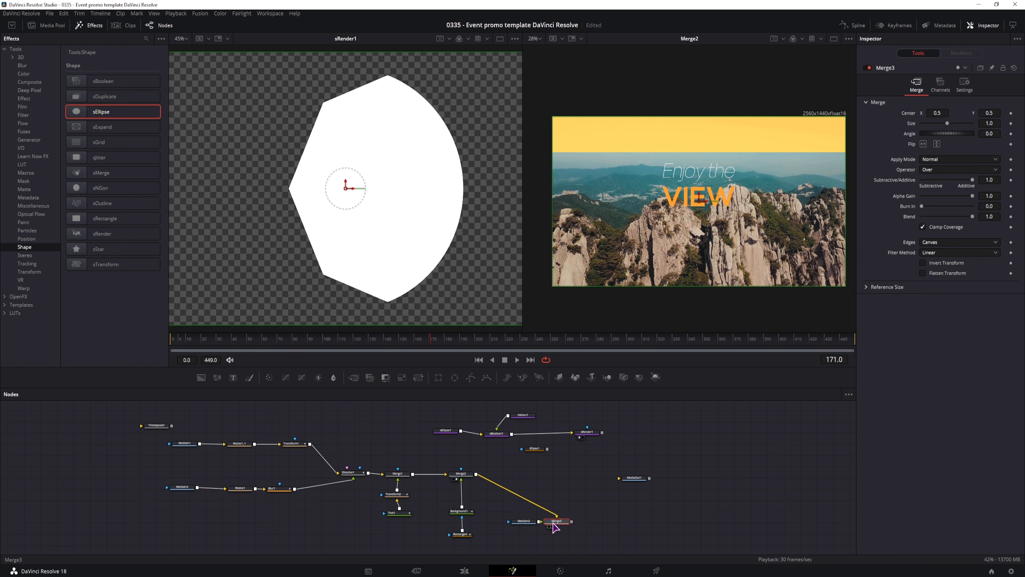
drag(419, 378, 523, 501)
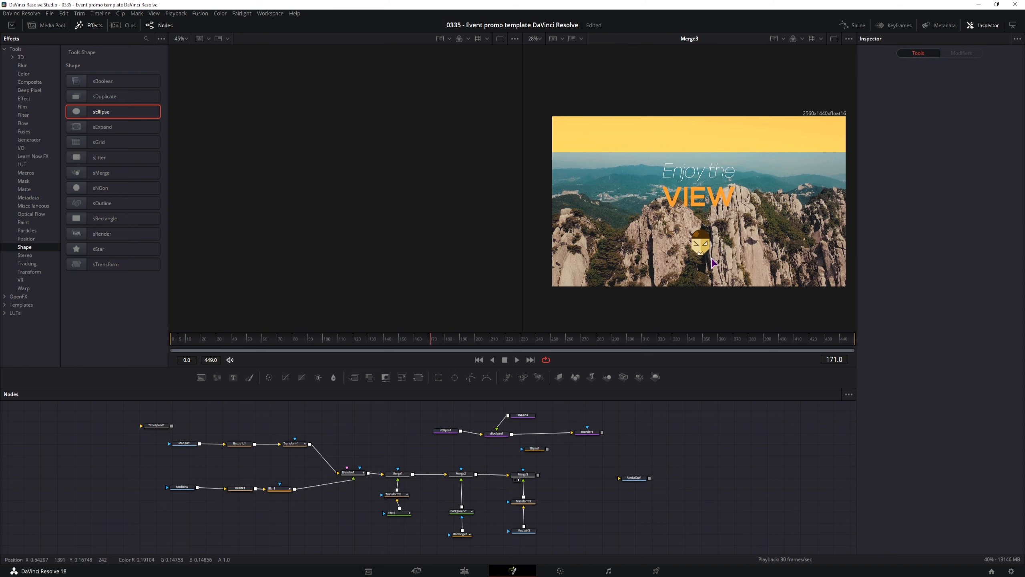
- Add a Bitmap mask node fed by MediaIn3 beside the logo branch and show it in the first viewer
click(553, 524)
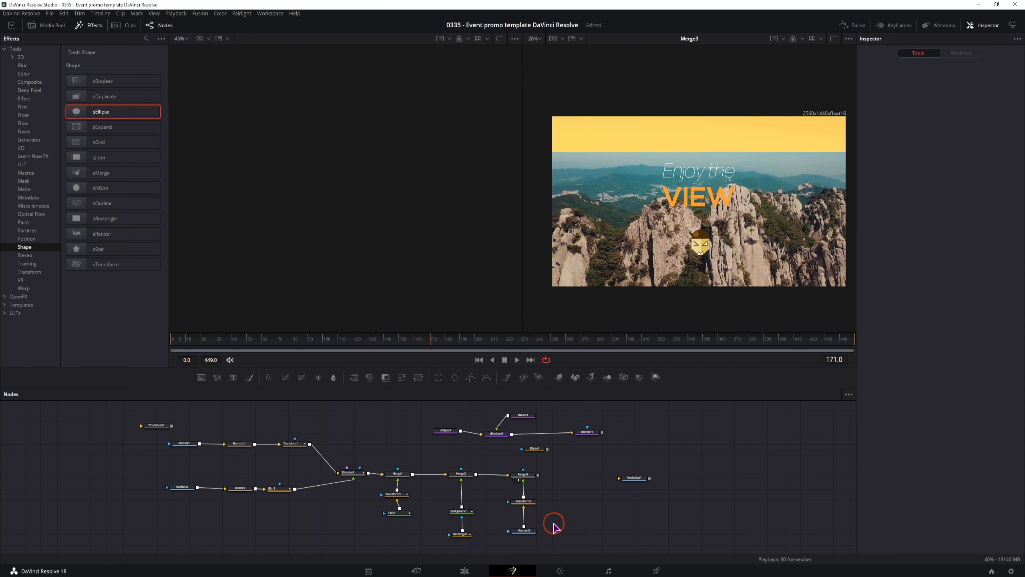
key(ctrl+space)
text(bit)
key(Return)
drag(523, 527, 545, 523)
key(1)
drag(545, 522, 559, 523)
- Add a Background node masked by Bitmap1, show it in the first viewer, tint it yellow and set its type to Gradient
drag(201, 378, 566, 508)
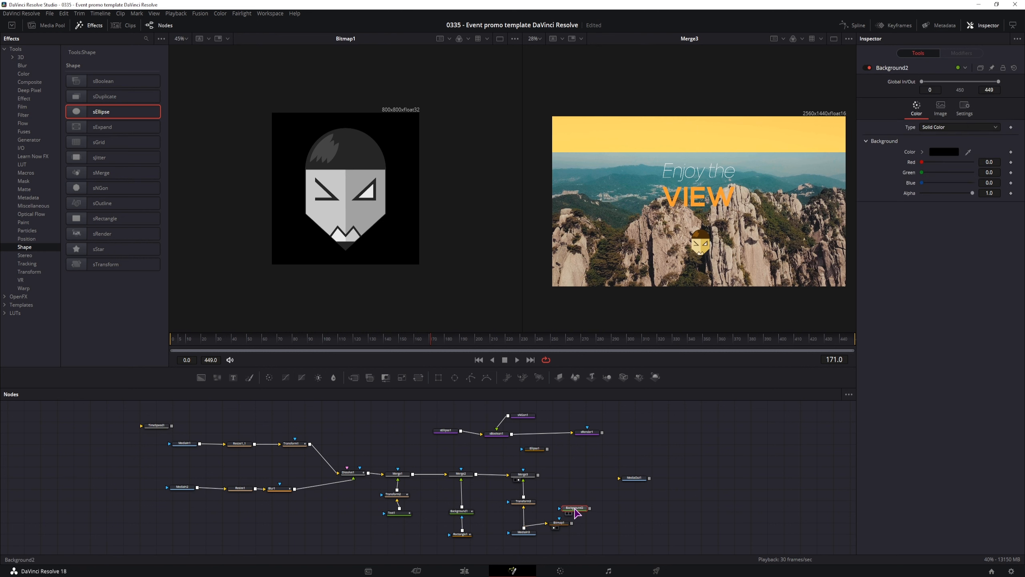
key(1)
drag(922, 175, 937, 195)
click(942, 140)
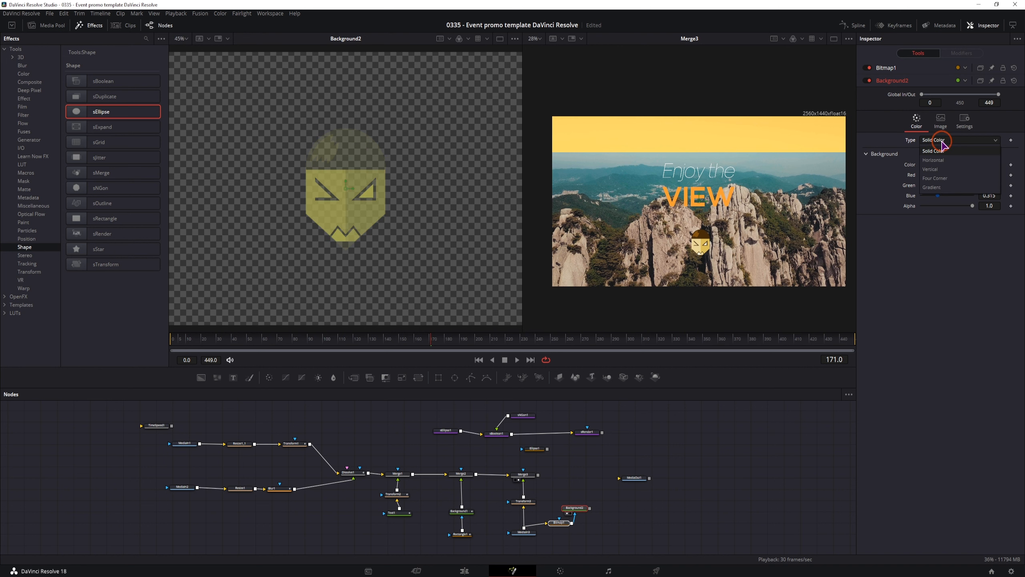
click(940, 188)
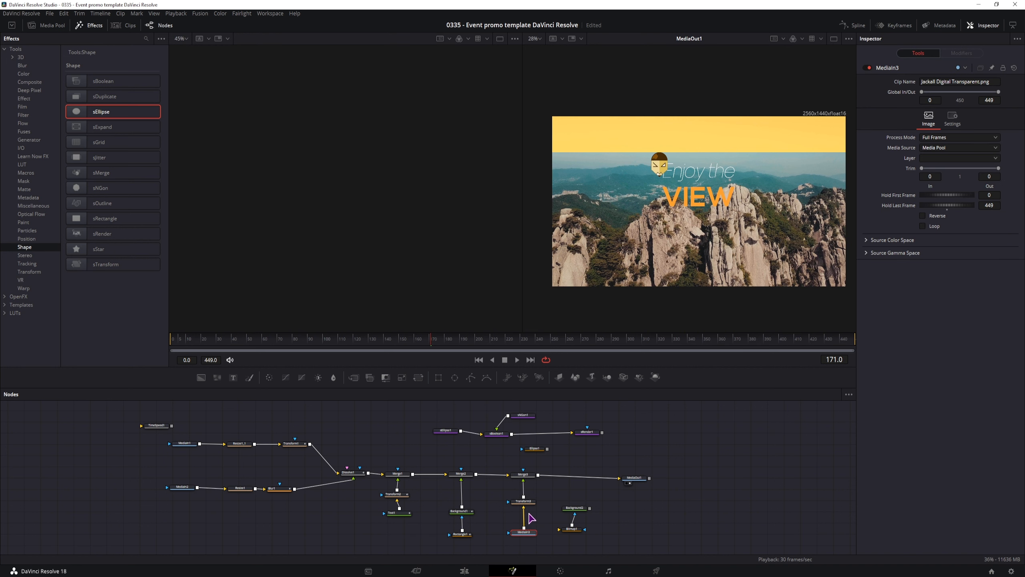
- Try routing MediaIn3 through Bitmap1 and Background2 into Transform3, and undo the rewiring
drag(528, 532, 509, 503)
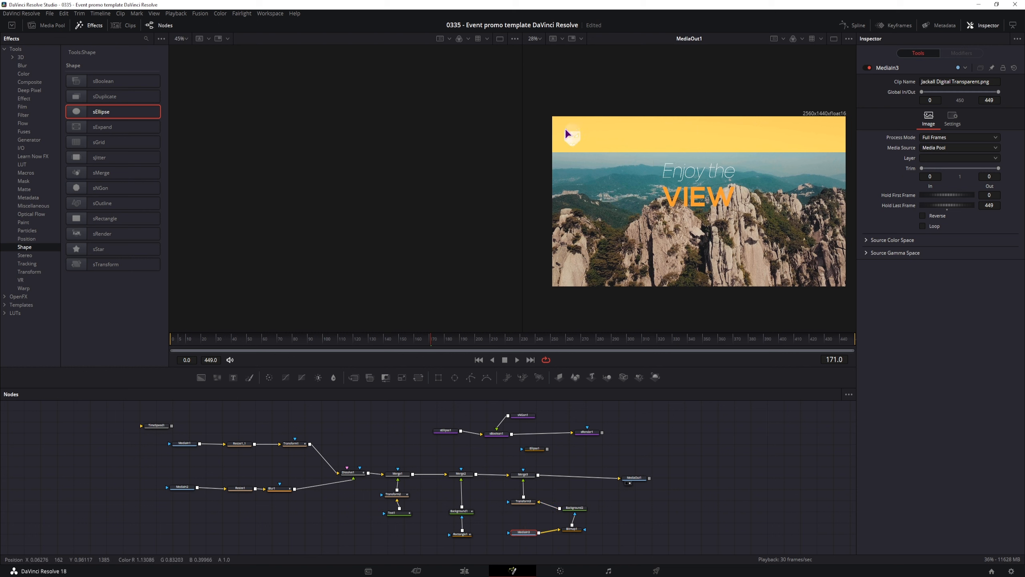
key(ctrl+z)
key(ctrl+z)
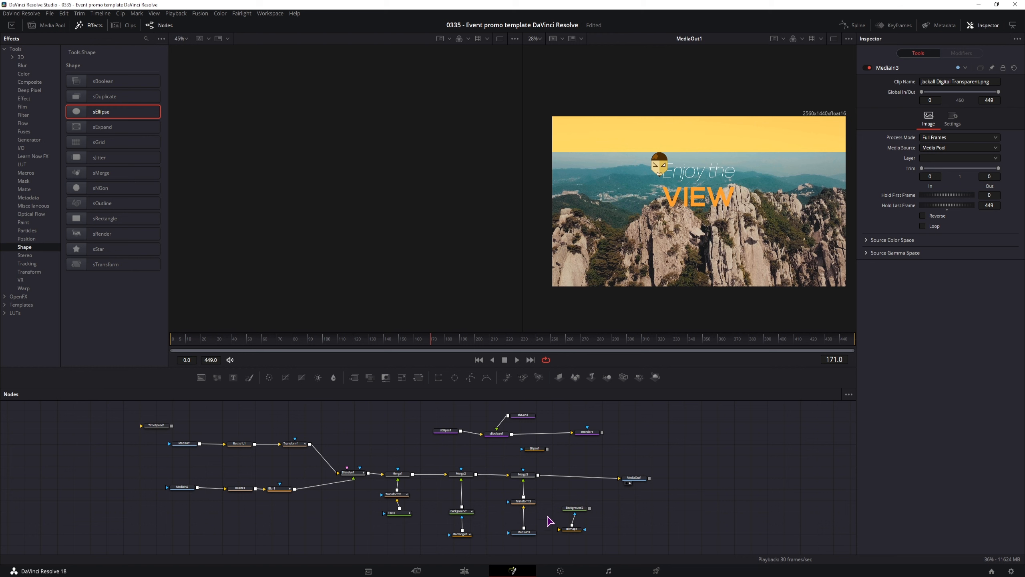
- Feed Transform3 from Background2 masked by MediaIn3 through Bitmap1, and merge a transparent Background node before MediaOut1
click(574, 508)
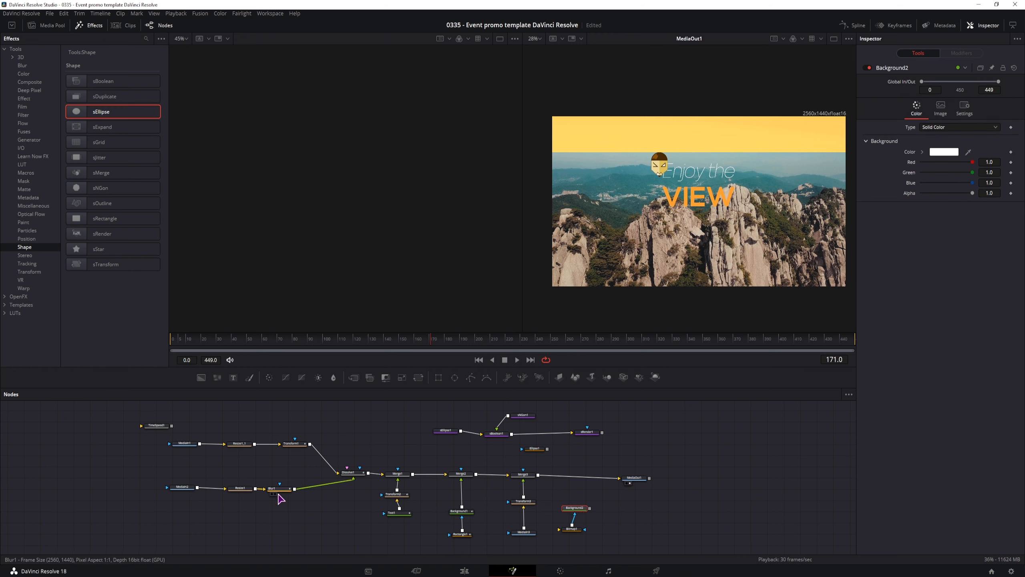
click(543, 521)
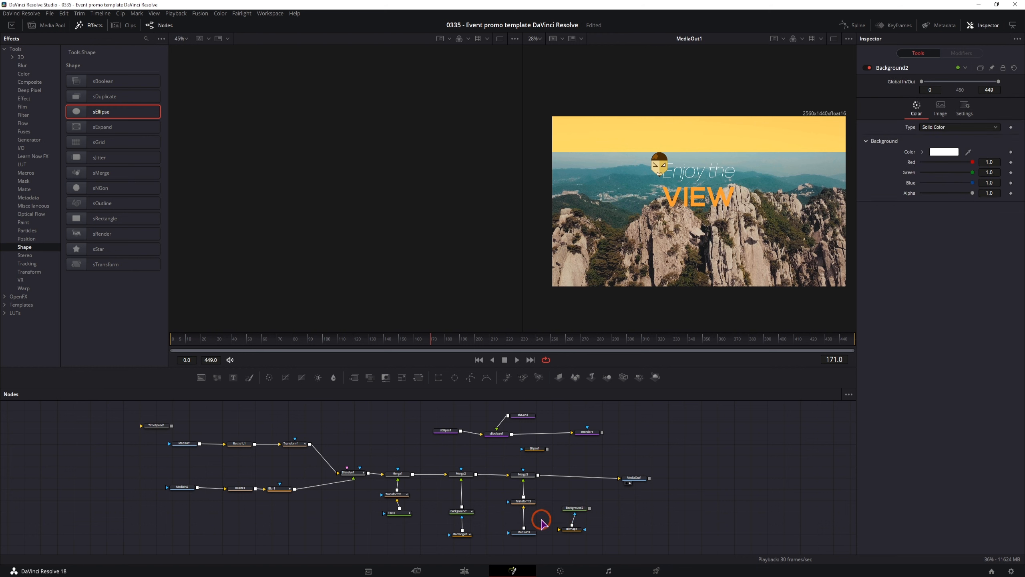
click(248, 378)
click(940, 108)
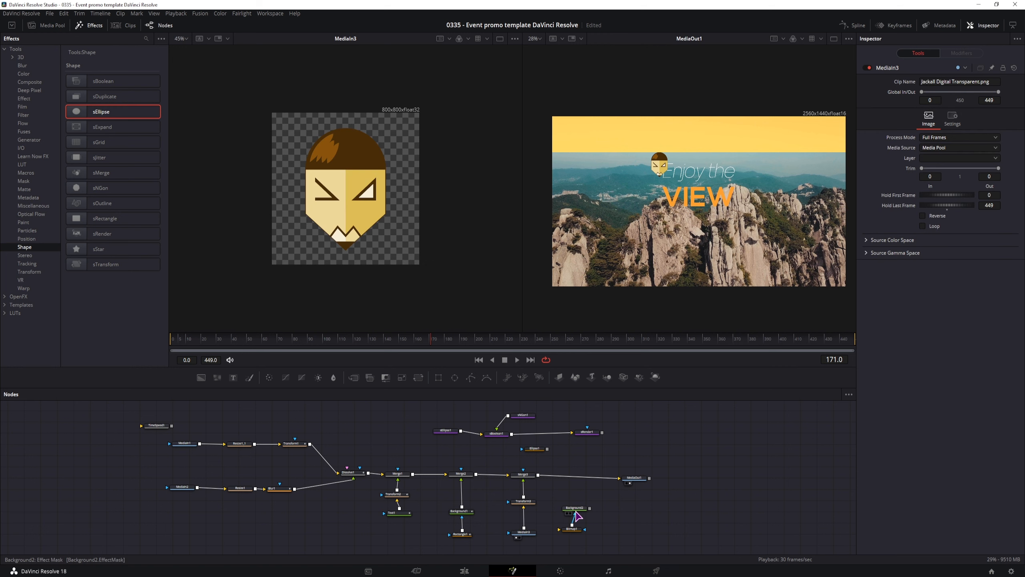
click(576, 510)
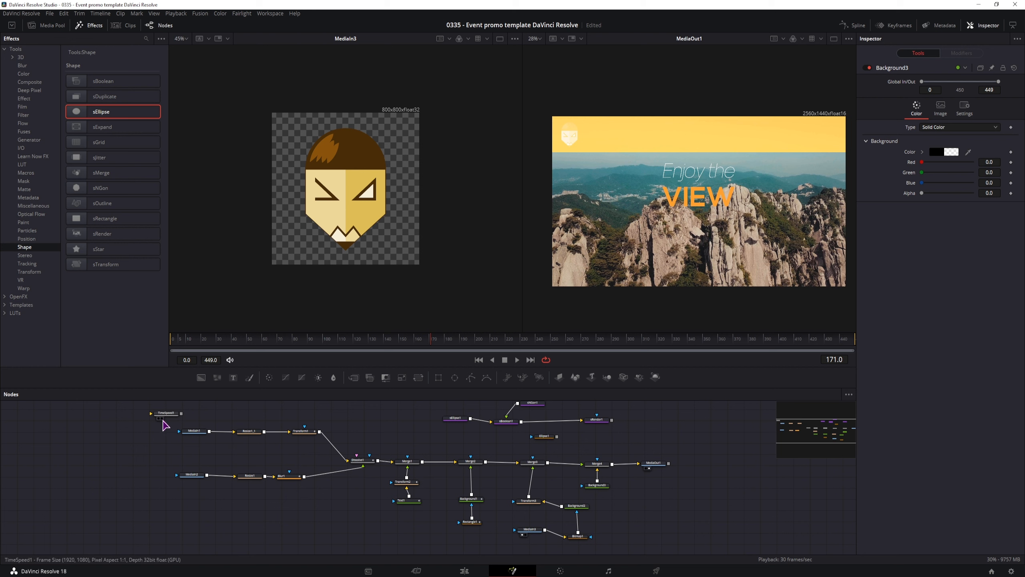
- Move the MediaIn1 and MediaIn2 branches together so the upper one lines up with Dissolve1
drag(168, 425, 329, 499)
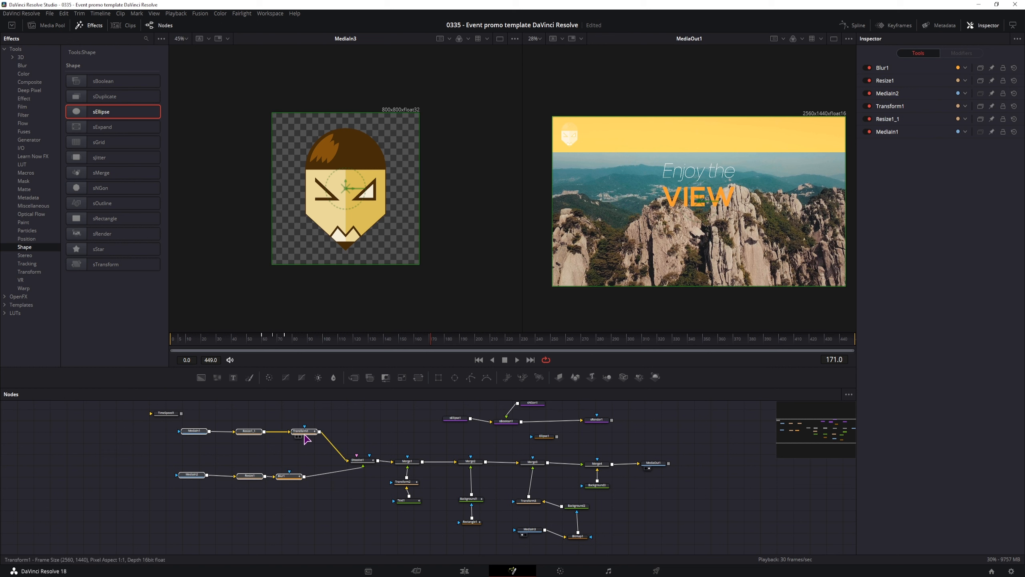
drag(306, 437, 299, 467)
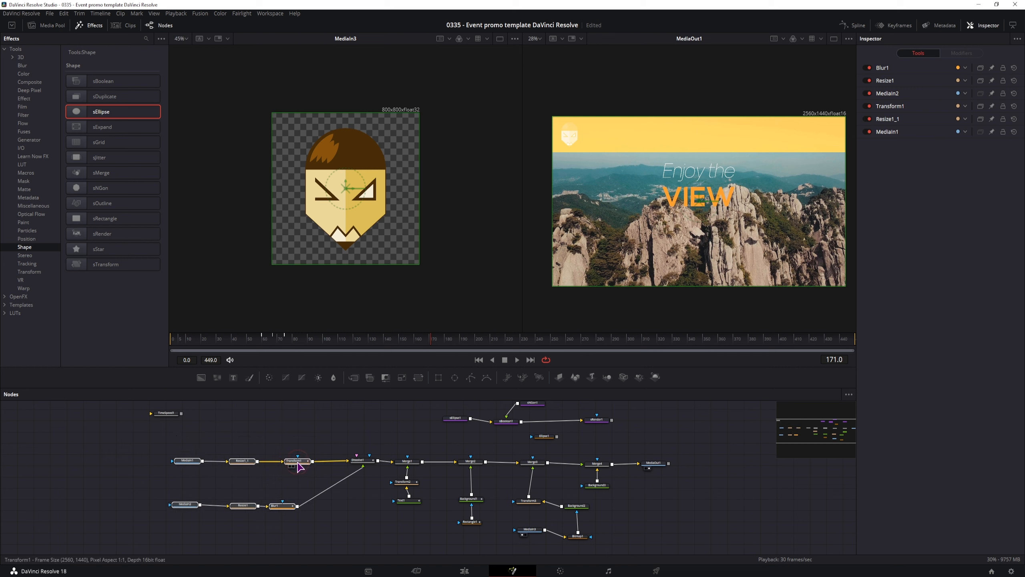
click(139, 447)
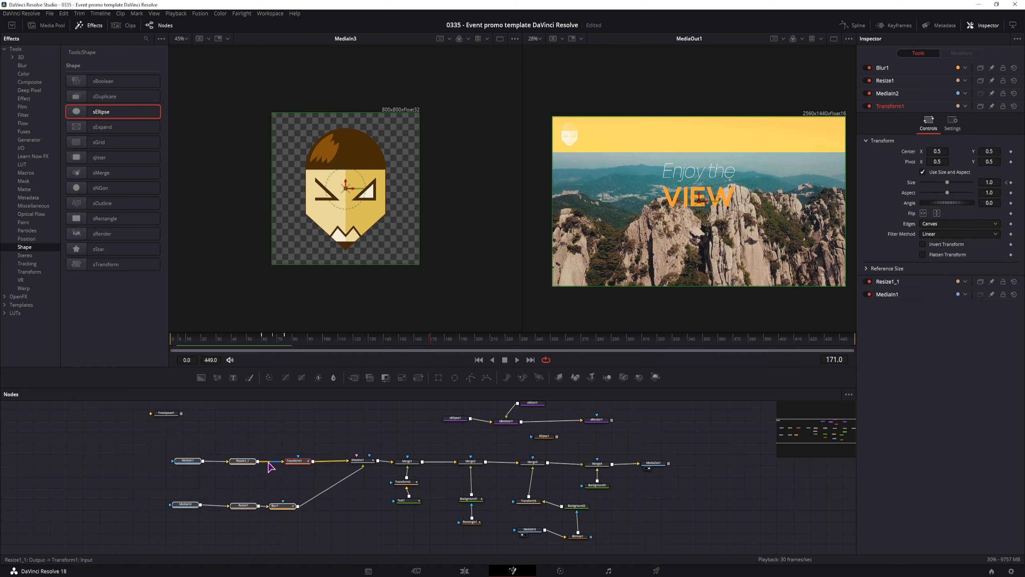
- Select all connected nodes from the media inputs through Merge4 and start creating a macro from them
click(137, 443)
drag(138, 443, 616, 545)
right_click(607, 466)
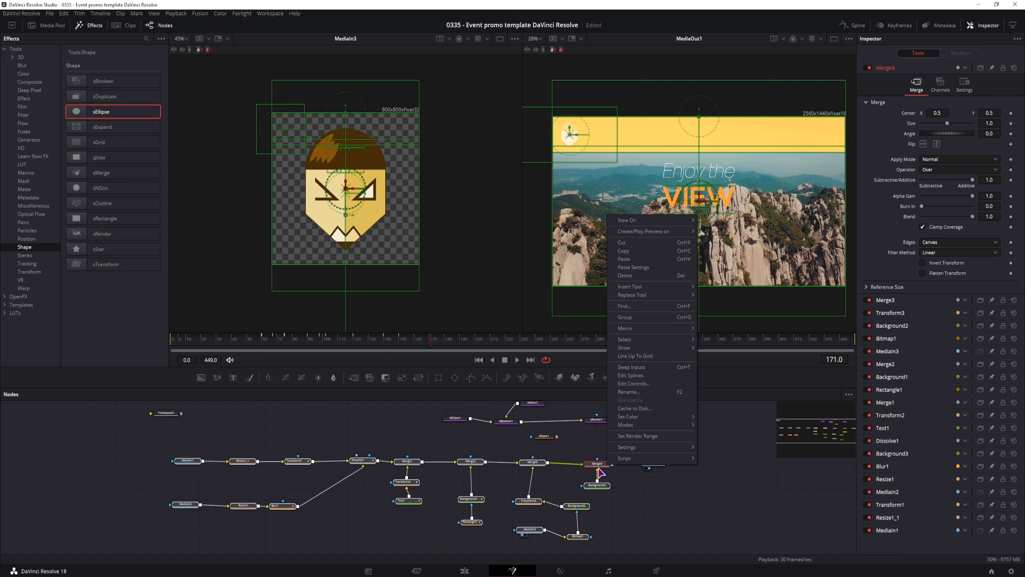
mouse_move(648, 329)
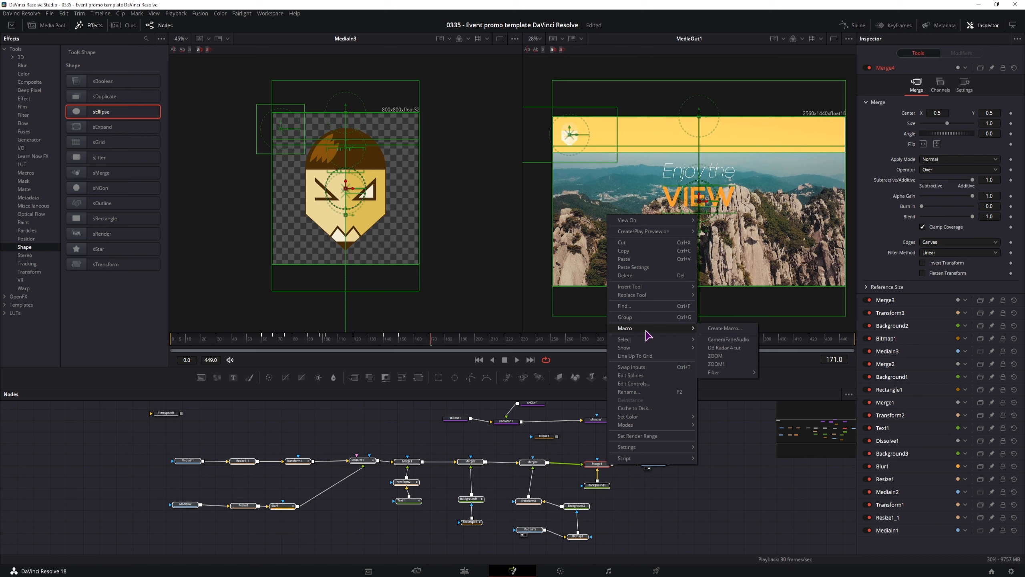
click(724, 329)
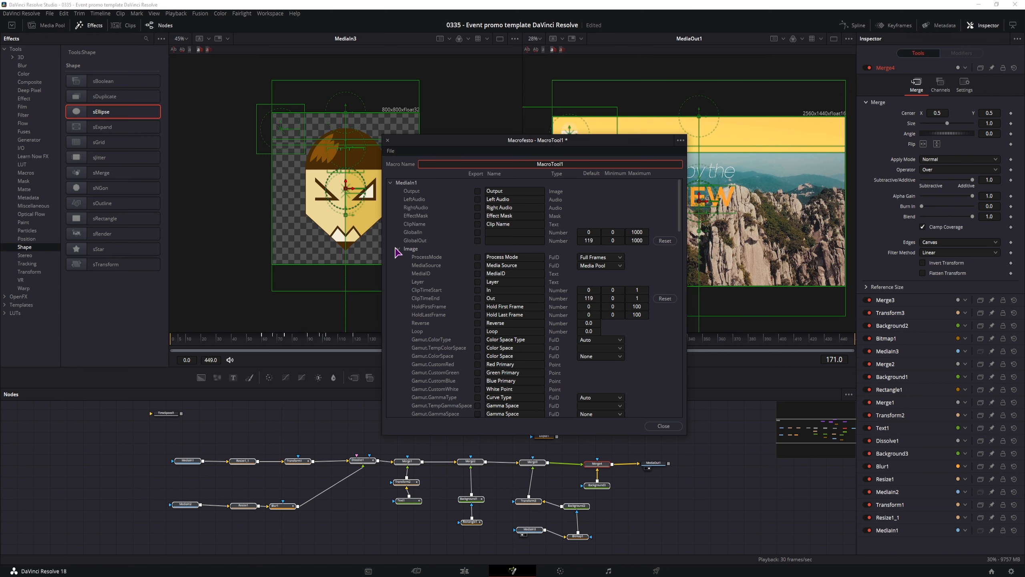
- Mark MediaIn1's ClipName parameter for export in the macro and expand Transform1's parameter list
click(391, 183)
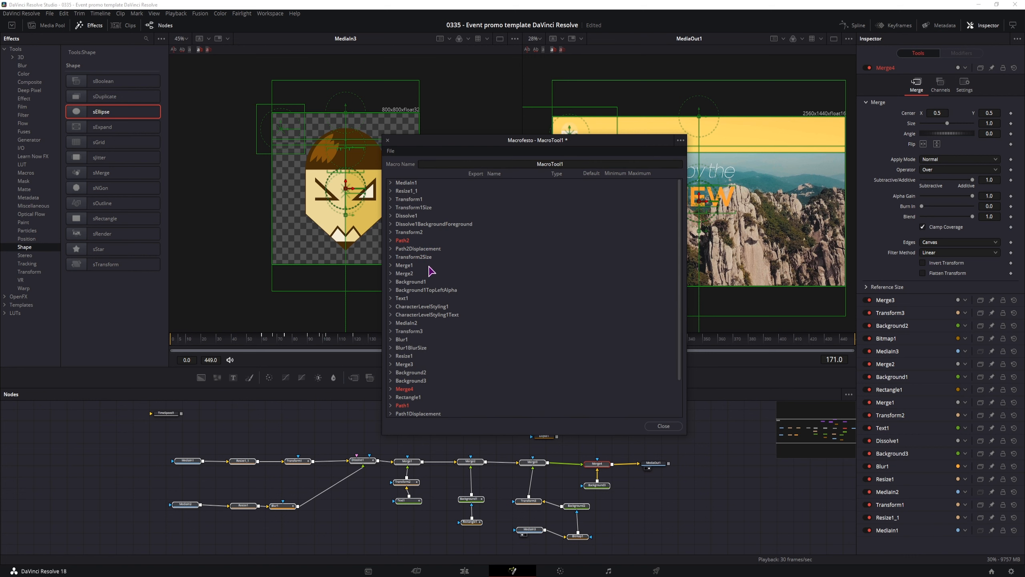
click(391, 182)
click(478, 224)
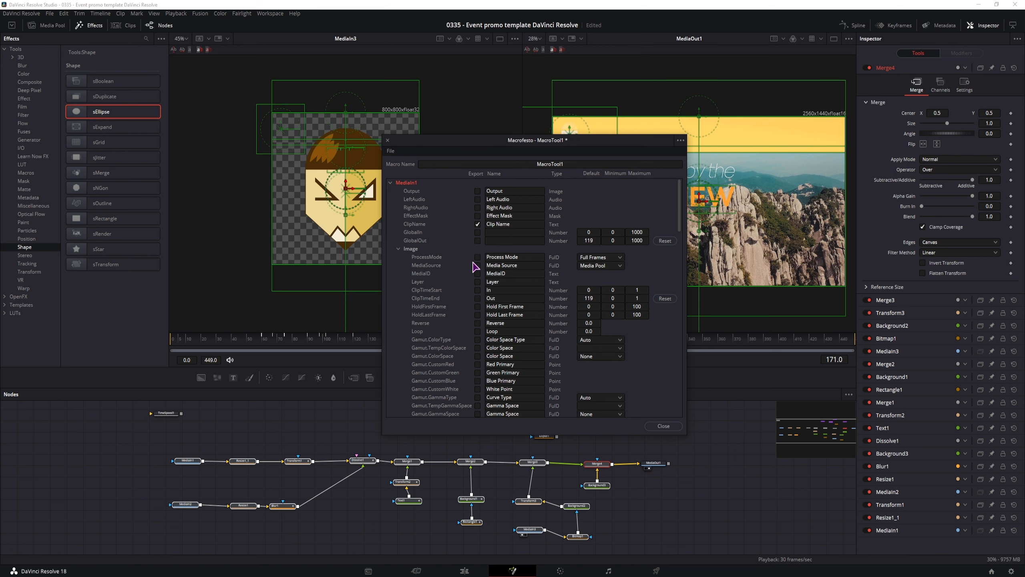
click(390, 182)
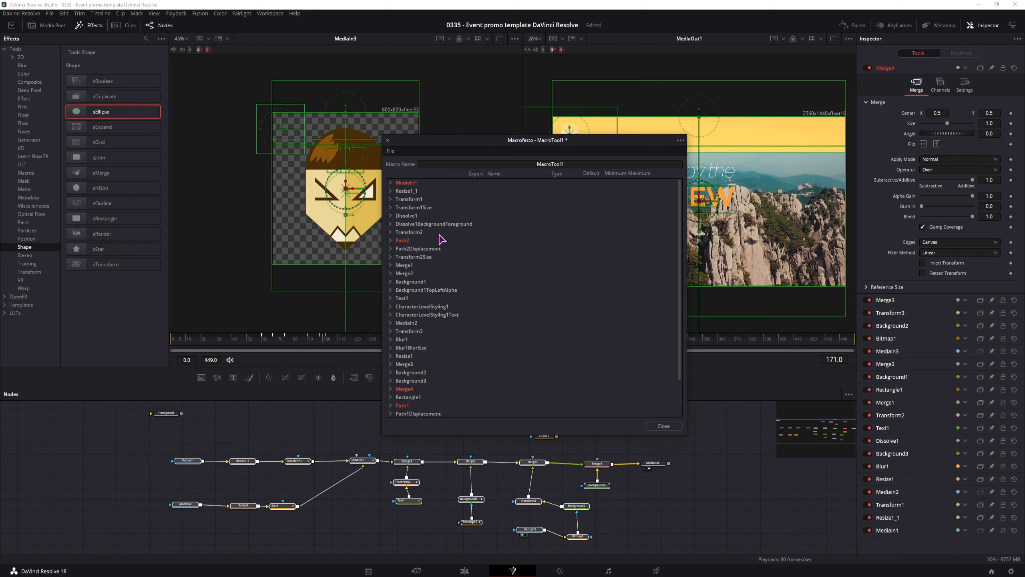
click(390, 199)
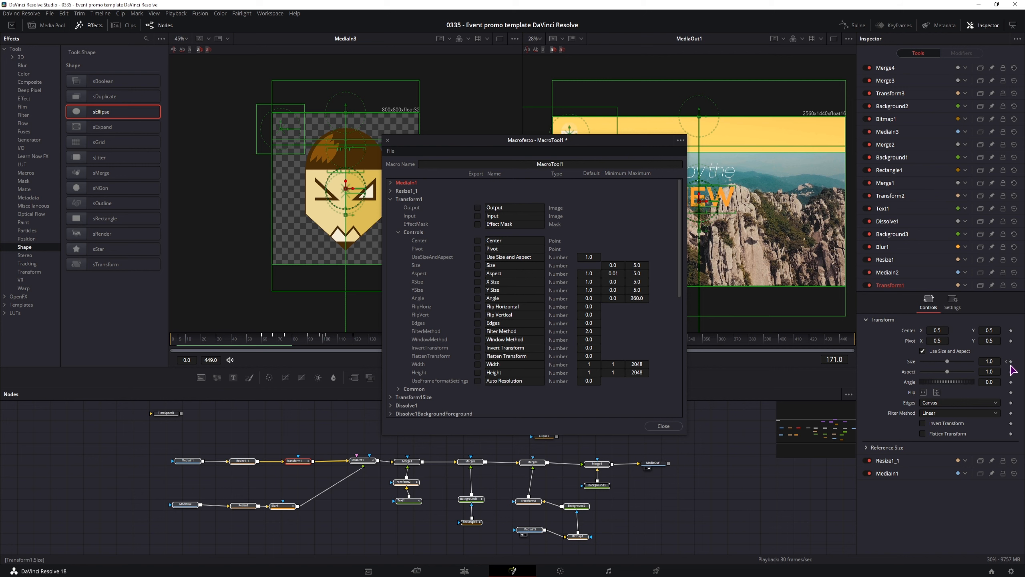
- Mark Text1's StyledText, Font and Style parameters for export in the macro
click(409, 500)
click(477, 257)
click(477, 265)
click(477, 273)
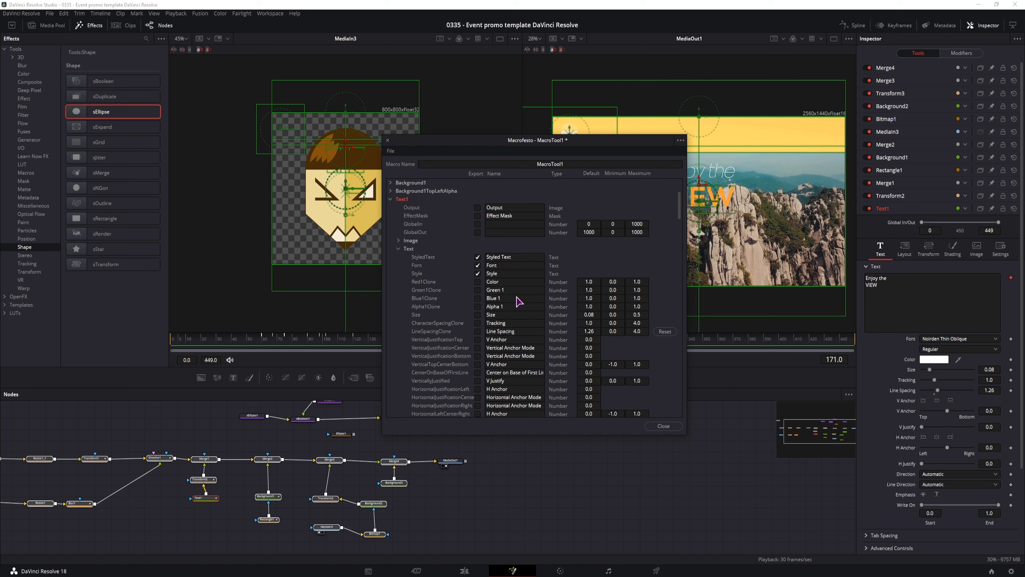
- Mark Text1's red, green, blue and alpha color parameters and its Size for export in the macro
click(477, 281)
click(477, 290)
click(478, 298)
click(477, 306)
click(477, 315)
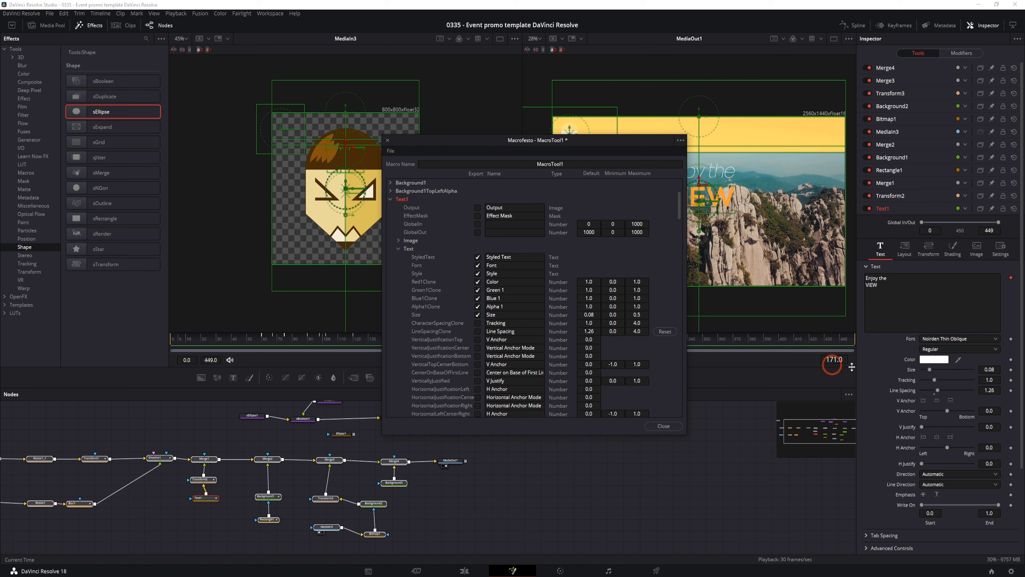
- Mark Text1's Tracking and Line Spacing for export in the macro and show the text's layout settings
scroll(478, 307, down, 1)
click(478, 298)
click(477, 306)
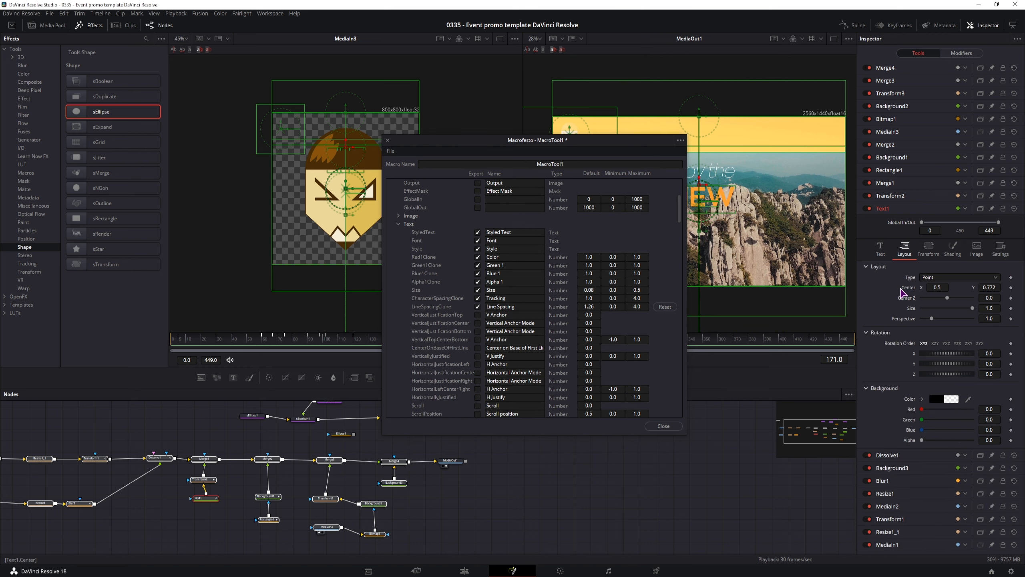
click(905, 249)
scroll(525, 299, up, 1)
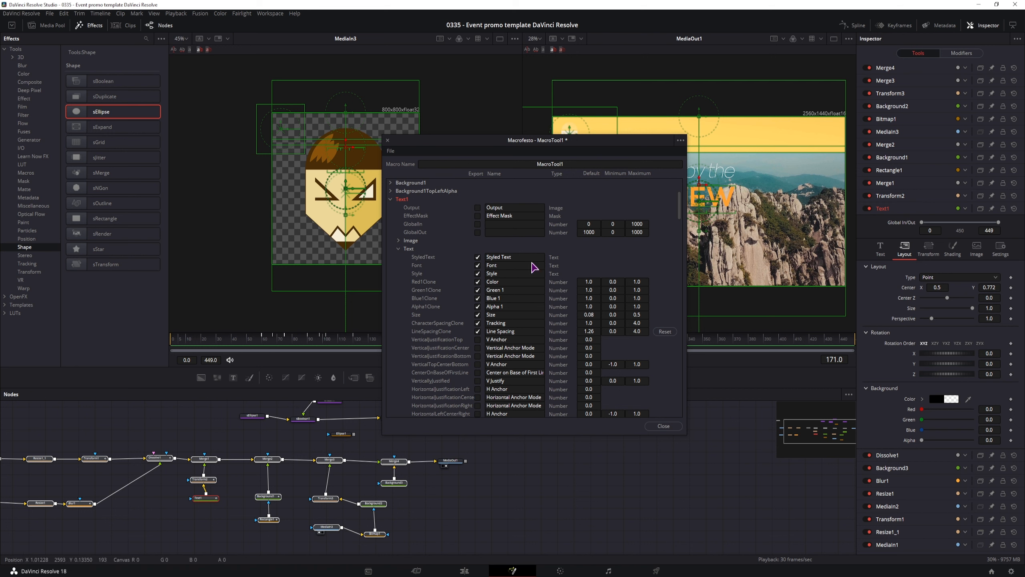
- Mark Text1's layout Center for export in the macro and collapse its Text and Layout parameter groups
click(399, 249)
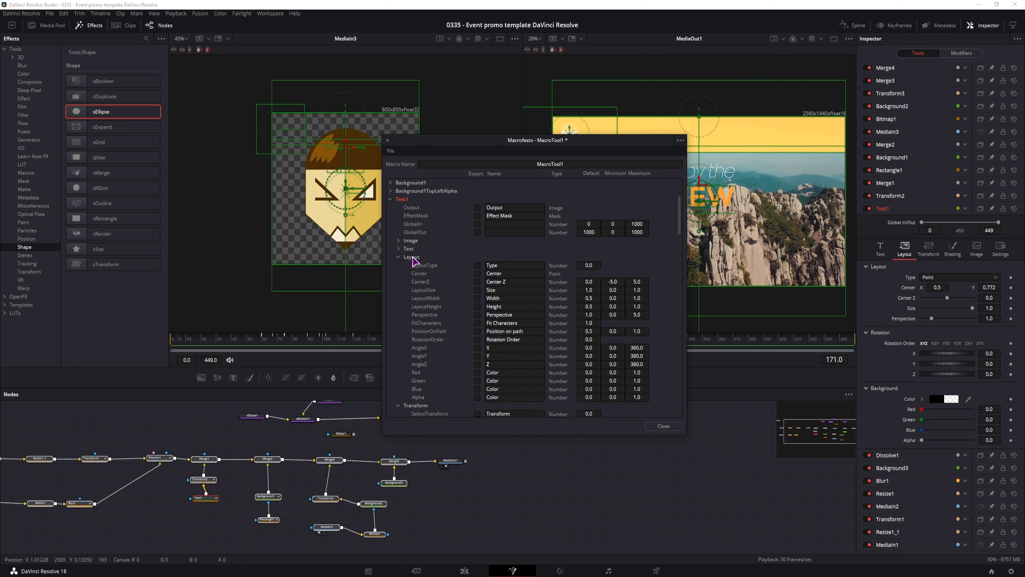
click(478, 274)
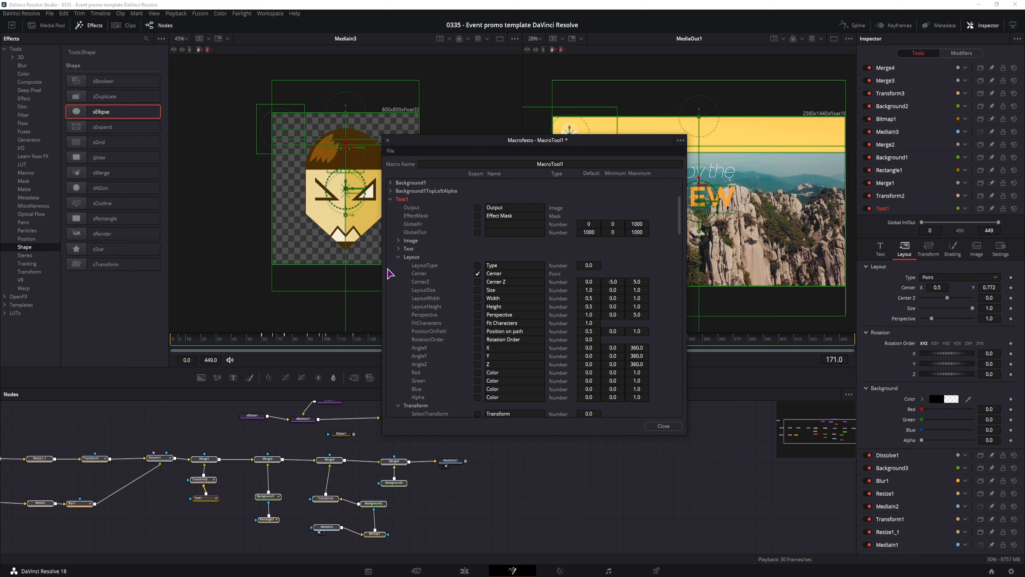
click(398, 257)
click(399, 266)
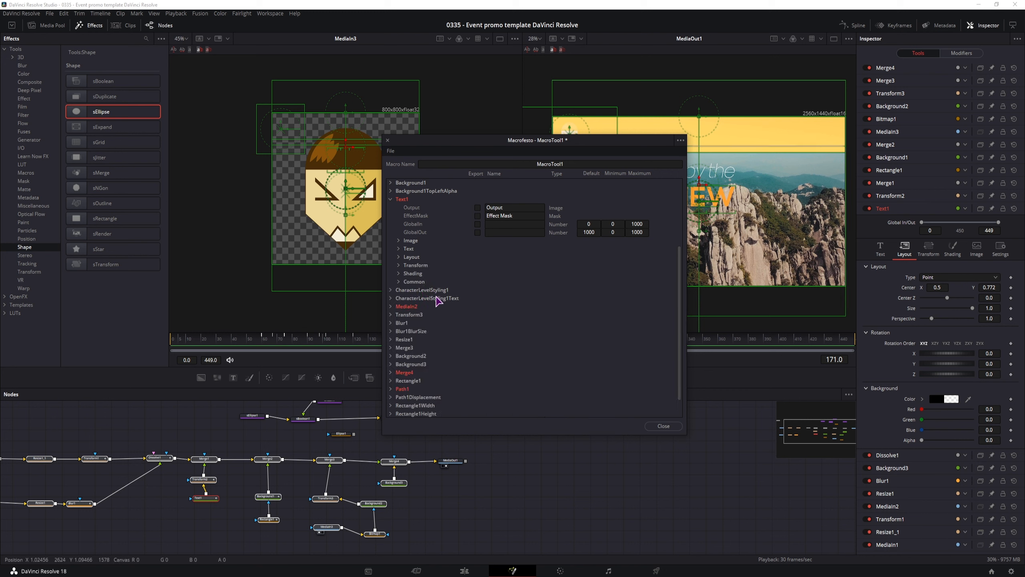
- Check the title's modifier controls and mark CharacterLevelStyling1 parameters for export in the macro
click(963, 54)
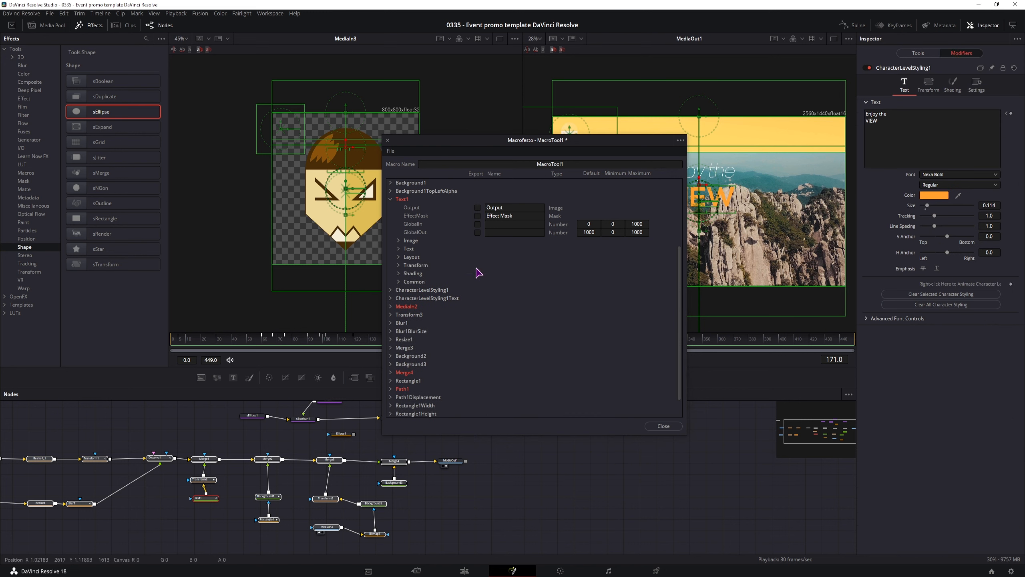
click(390, 290)
scroll(461, 307, down, 3)
- Go to frame 93, inspect Rectangle1 and Background1, and mark Background1's color Type for export in the macro
click(312, 340)
click(203, 520)
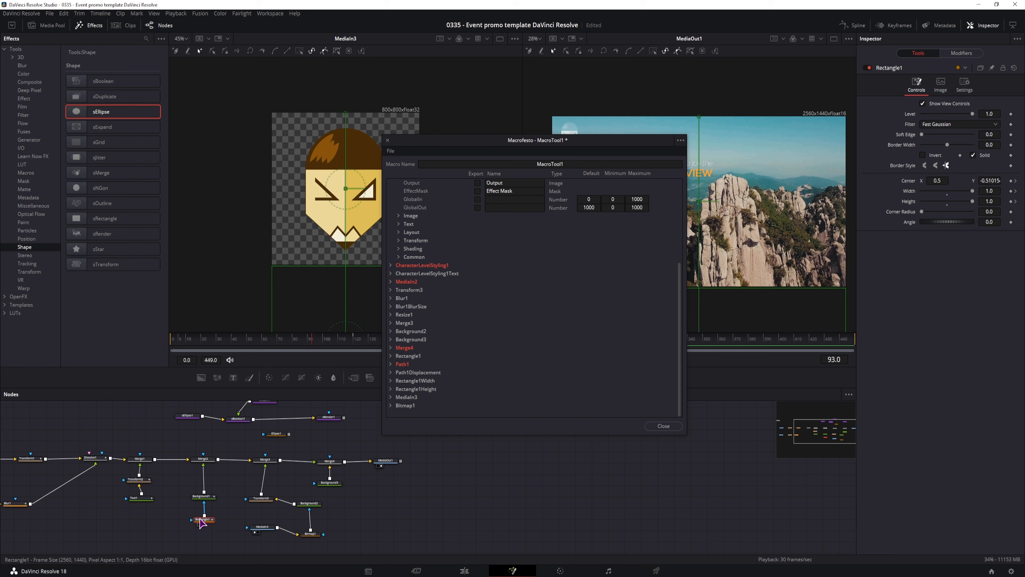
click(203, 495)
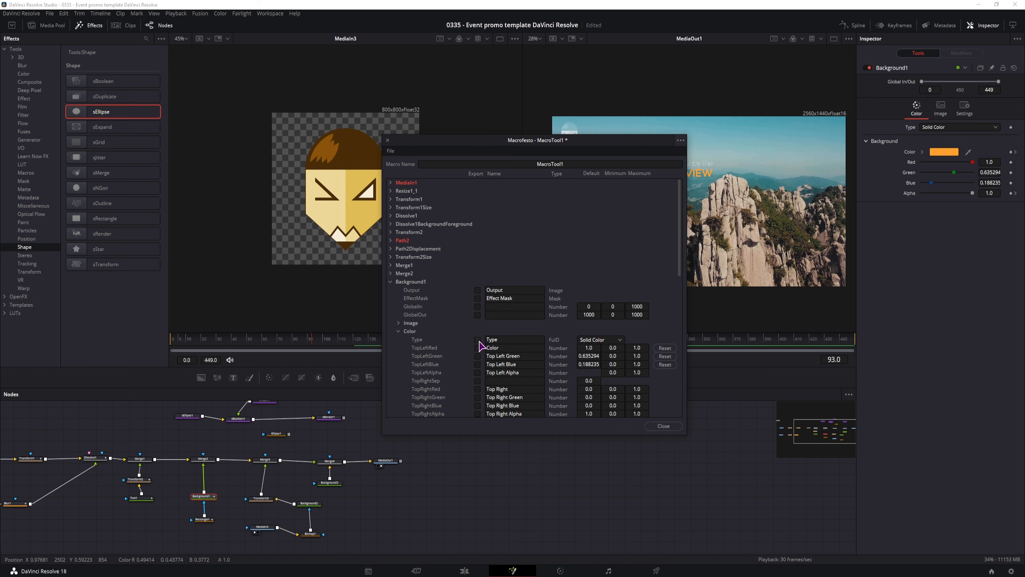
click(478, 340)
- Review Background1's type options and mark its top-left red, green, blue and alpha for export in the macro
click(938, 128)
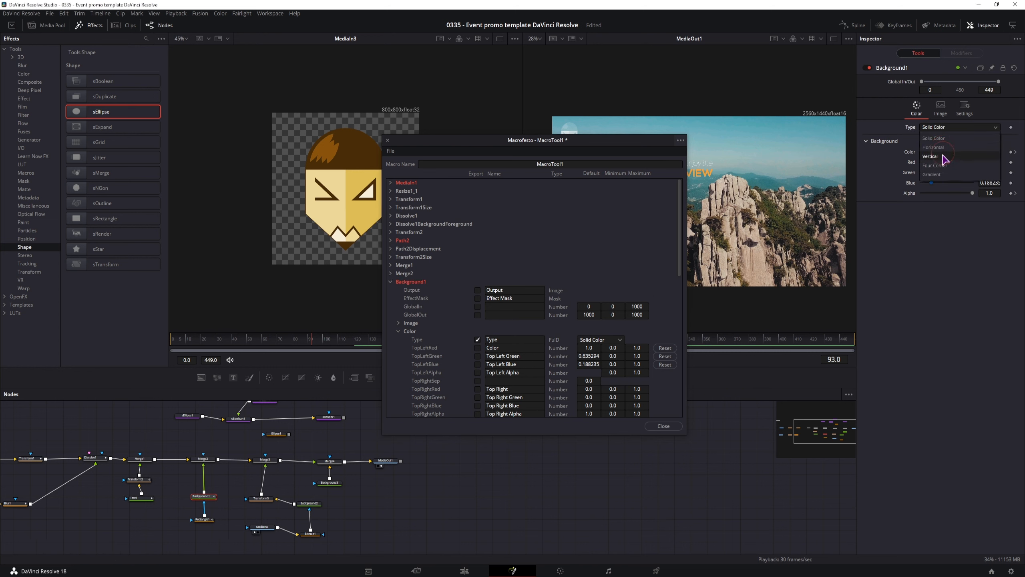
click(941, 137)
scroll(477, 335, down, 1)
click(478, 323)
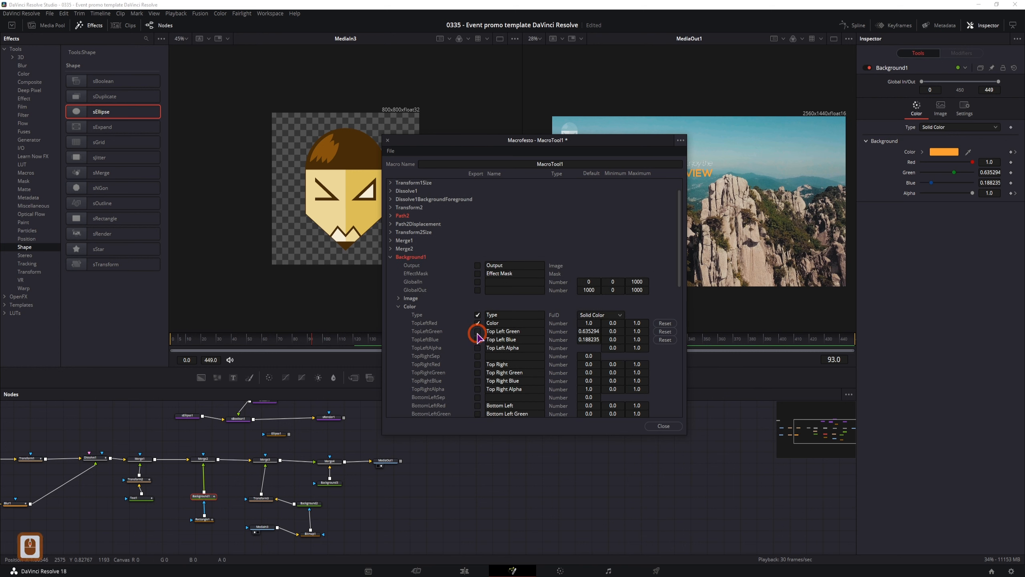
click(478, 331)
click(477, 340)
click(477, 347)
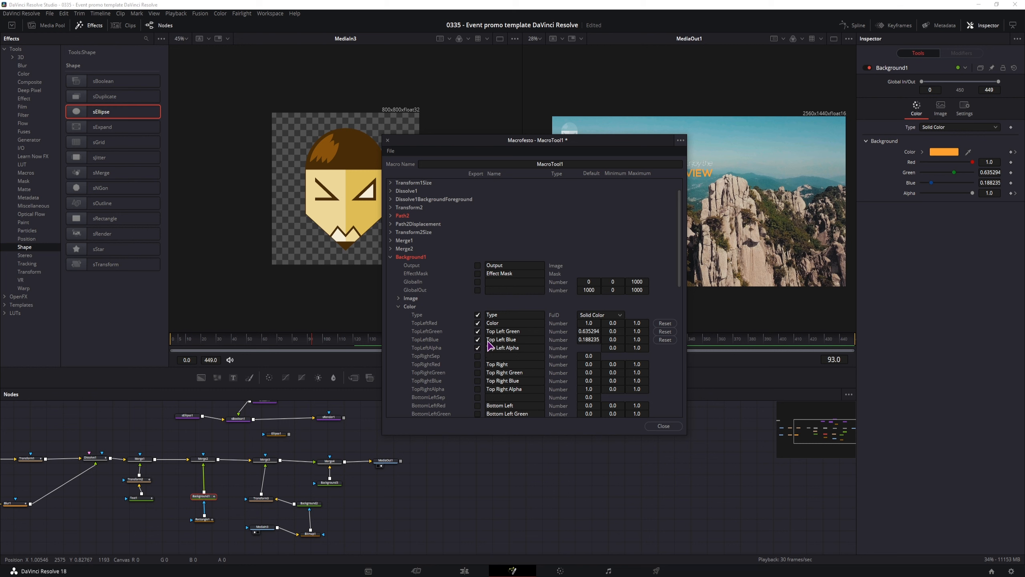
- Mark Background1's top-right red, green, blue and alpha for export in the macro
click(959, 127)
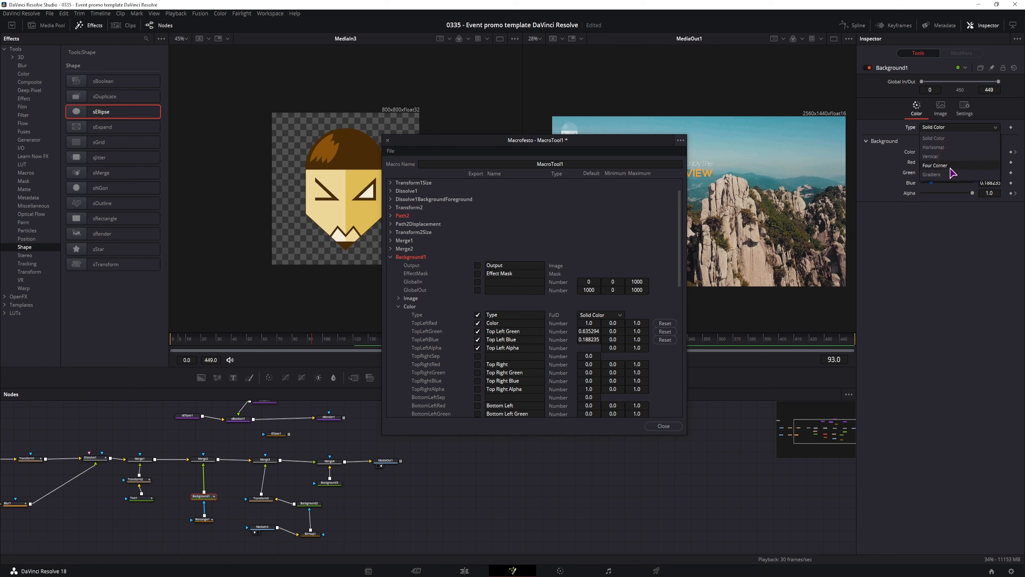
click(956, 127)
scroll(512, 299, down, 3)
click(478, 291)
click(477, 299)
click(477, 306)
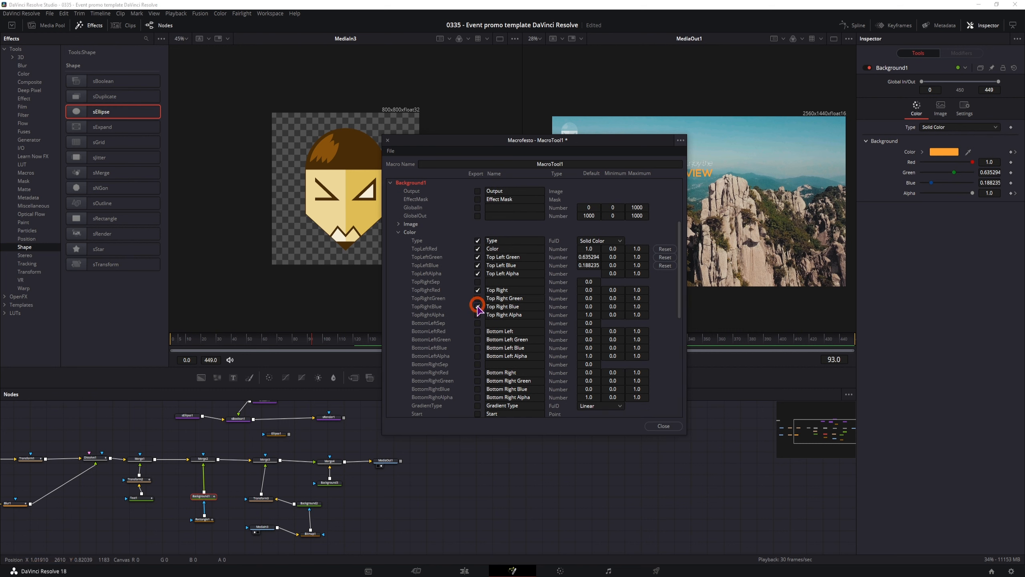
click(477, 315)
- Mark Background1's bottom-left and bottom-right red, green, blue and alpha parameters for export in the macro
click(478, 331)
click(477, 339)
click(477, 348)
click(478, 355)
click(478, 372)
click(477, 380)
click(477, 388)
click(478, 397)
- Set Background1's type to Gradient and mark its Gradient Type, Start, End and Gradient parameters for export in the macro
scroll(478, 397, down, 3)
click(941, 128)
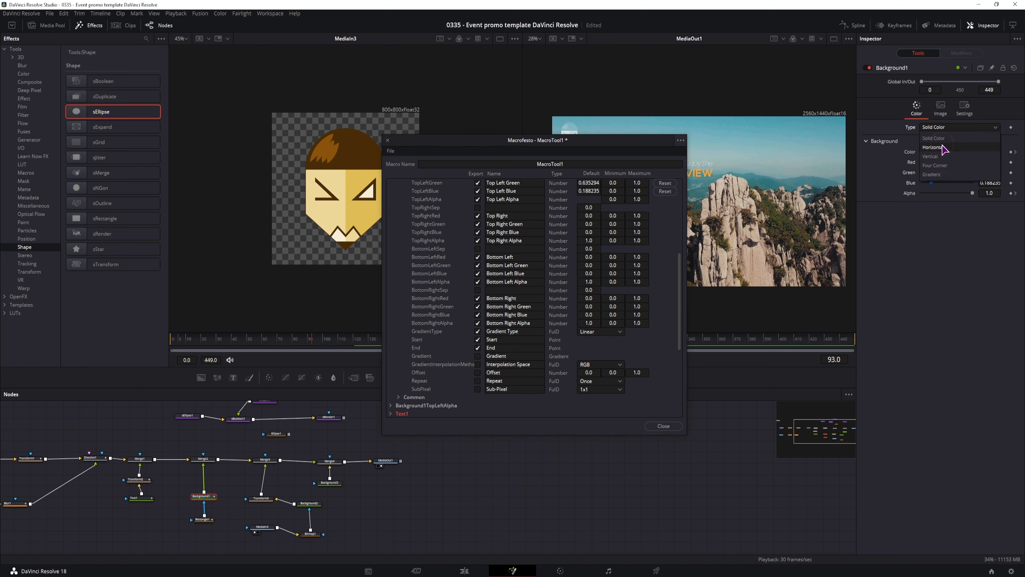
click(936, 175)
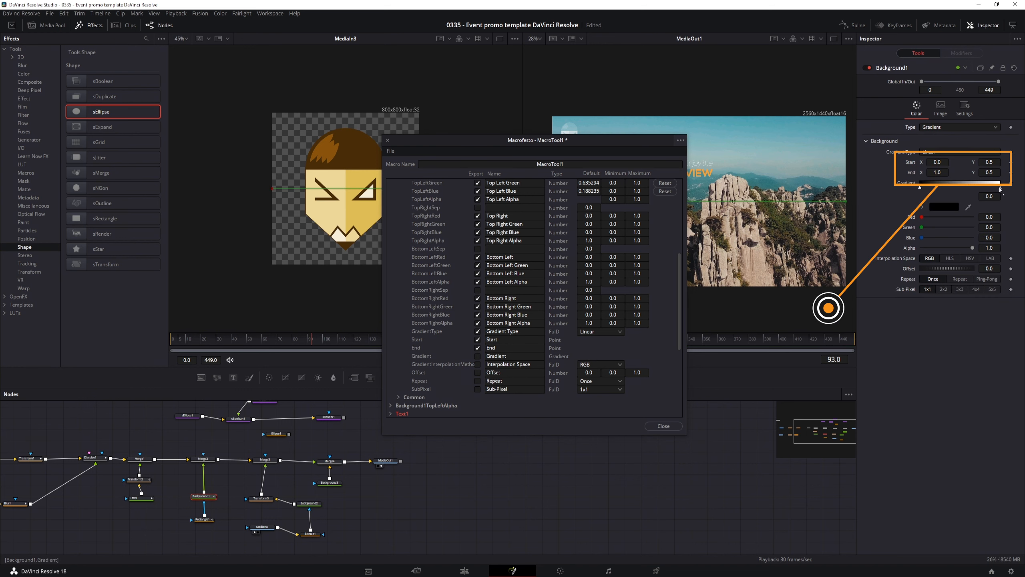
click(478, 356)
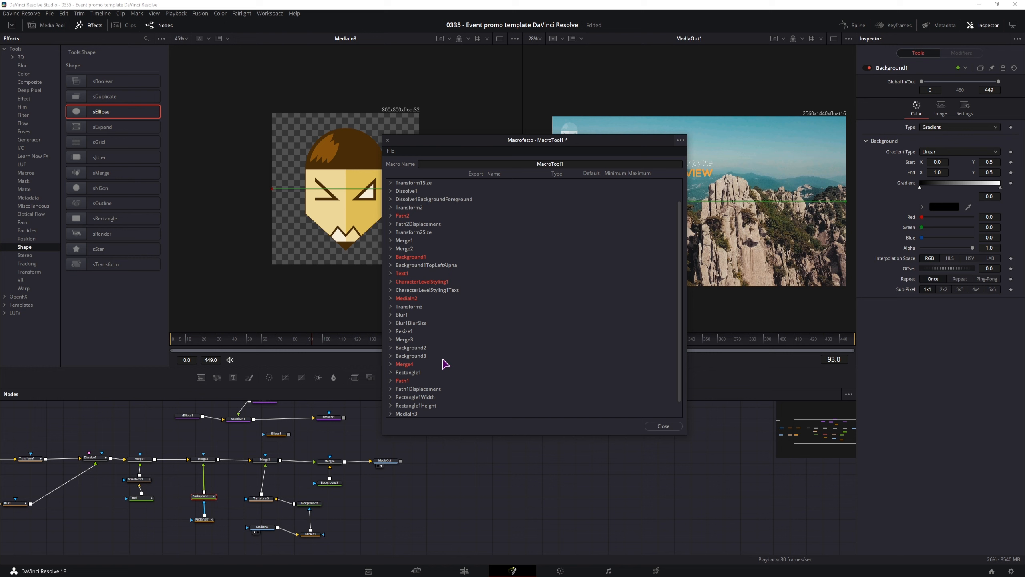
- Mark MediaIn3's ClipName parameter for export in the macro and rename it LOGO
scroll(444, 363, down, 3)
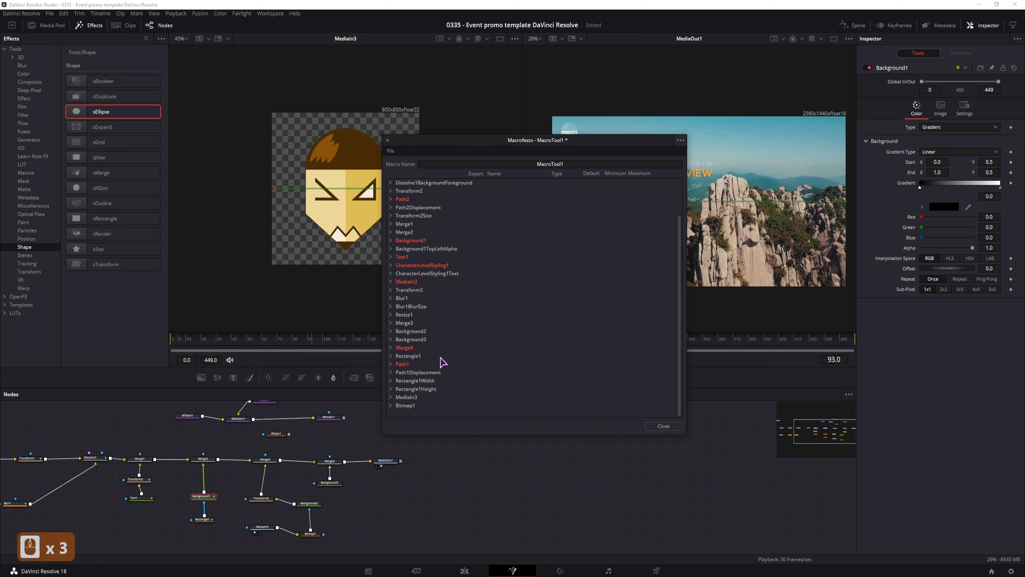
click(390, 397)
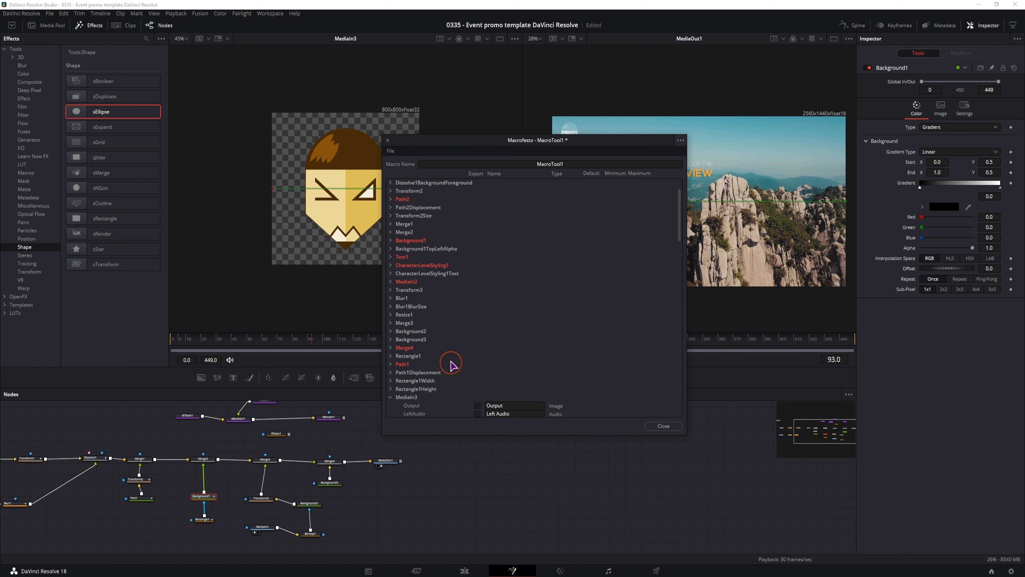
scroll(451, 366, down, 4)
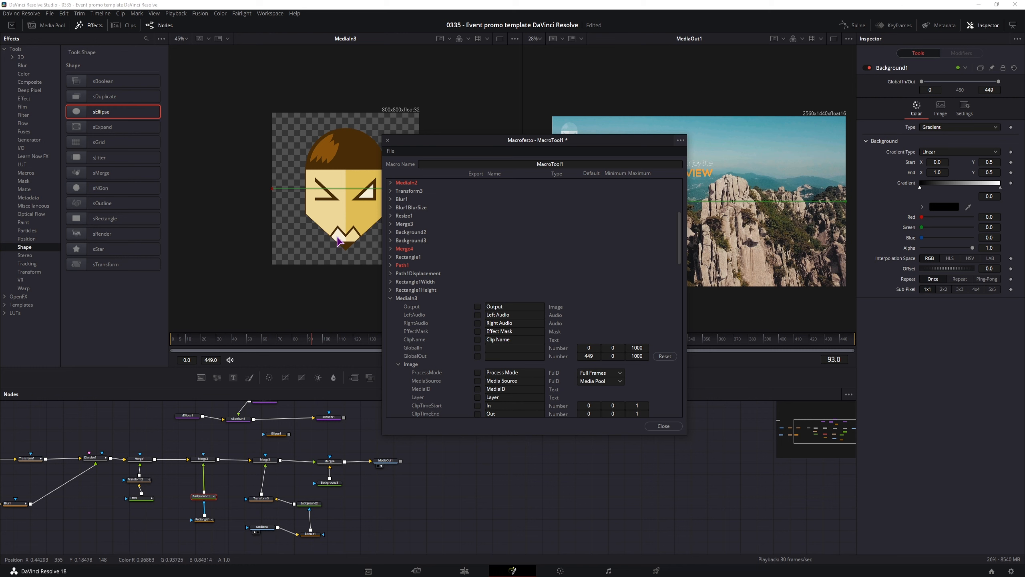
click(477, 340)
double_click(564, 340)
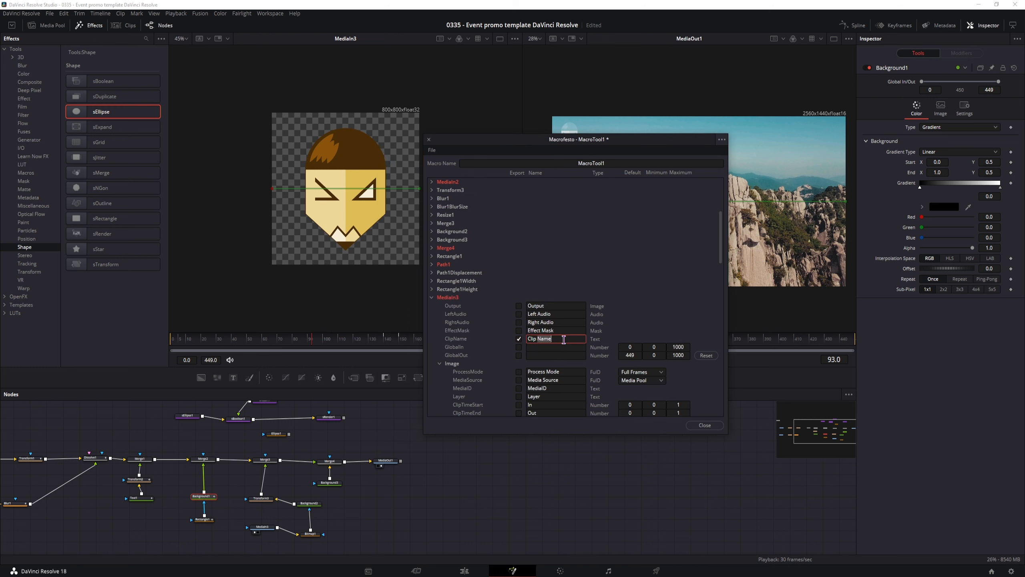
click(564, 339)
drag(552, 340, 530, 342)
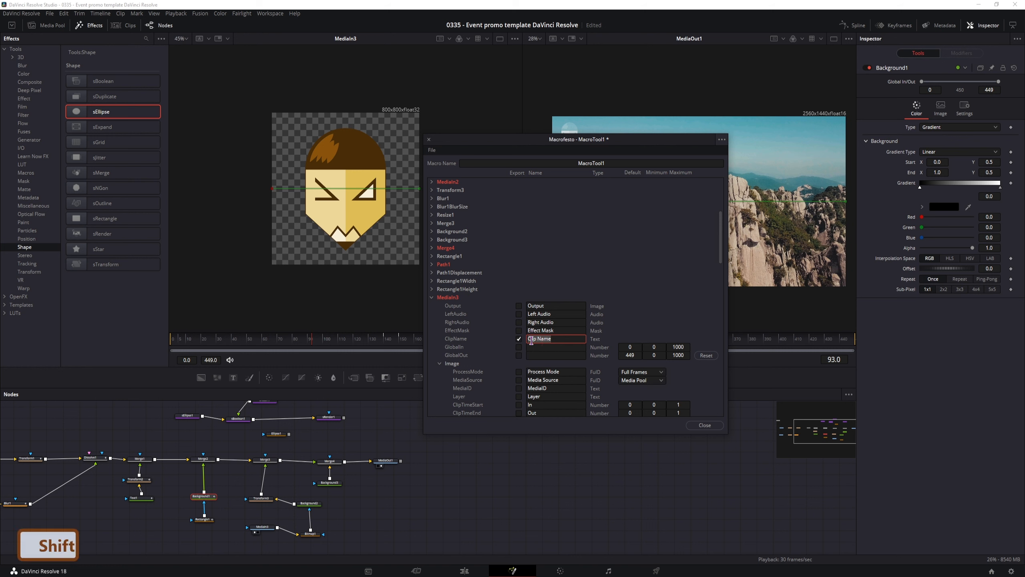
text(LOGO)
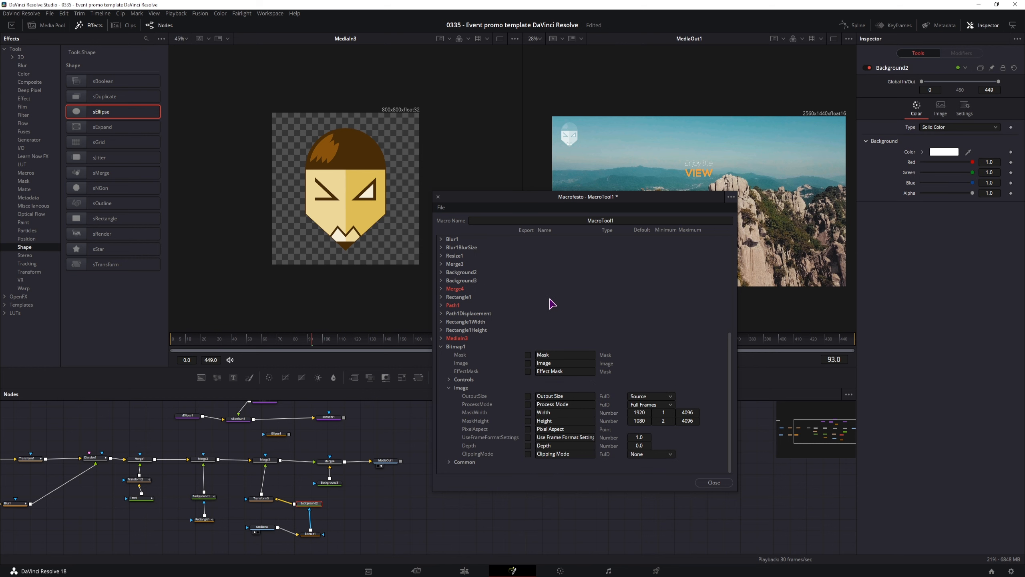
- Save the macro as a group named EventTemplateTut in Fusion's Templates > Edit > Titles folder
click(441, 207)
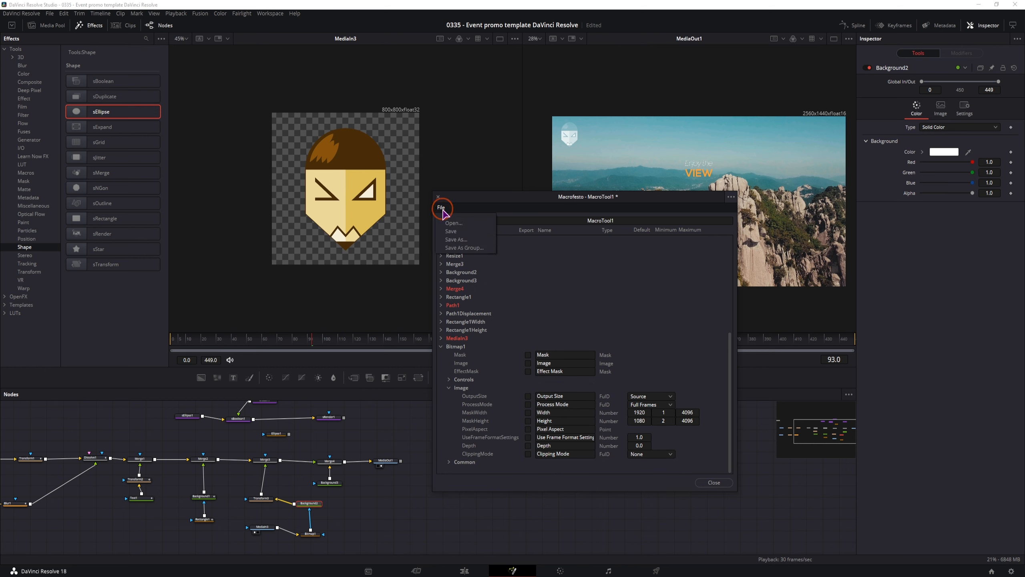
click(486, 248)
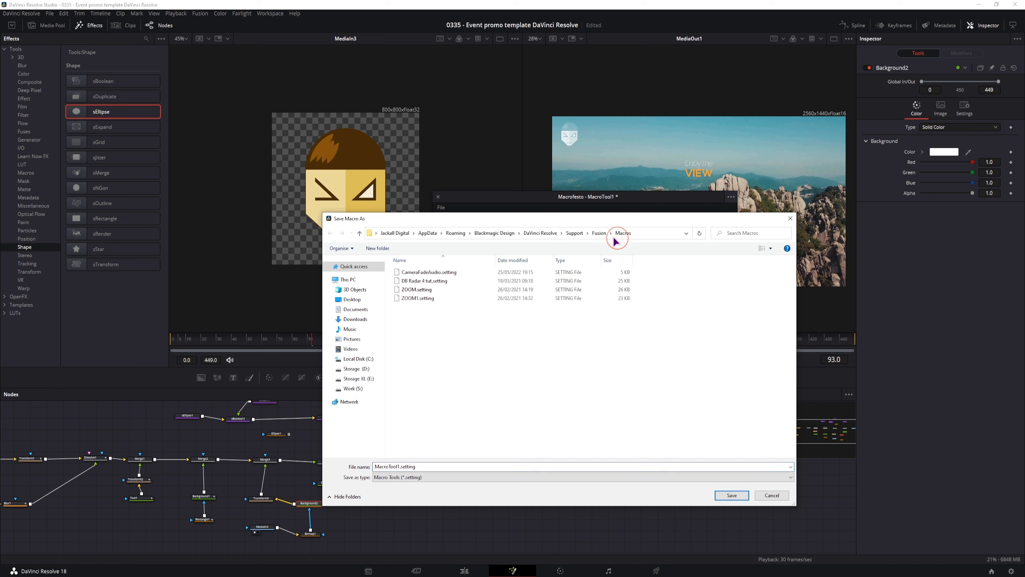
click(599, 233)
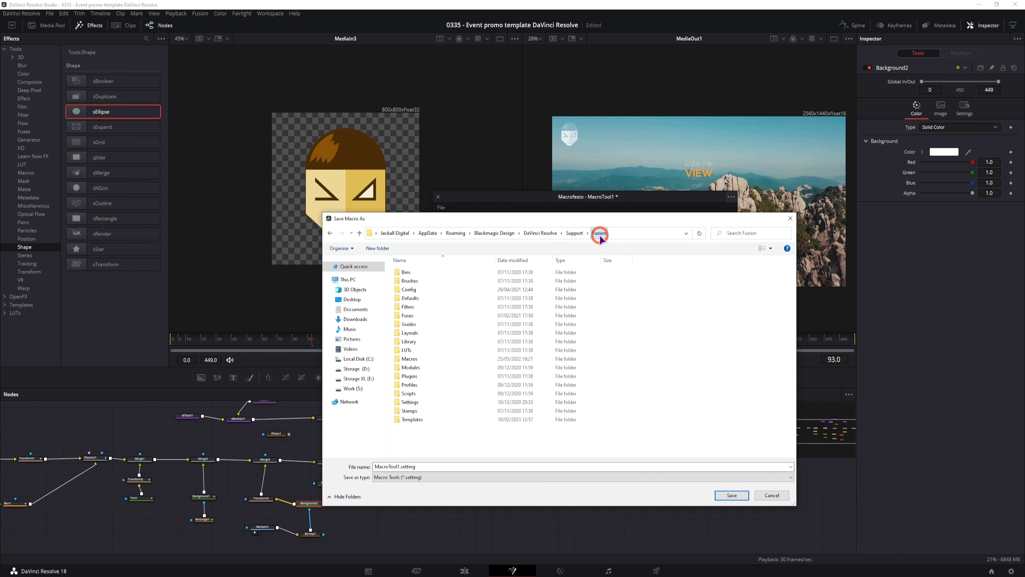
double_click(411, 419)
double_click(406, 272)
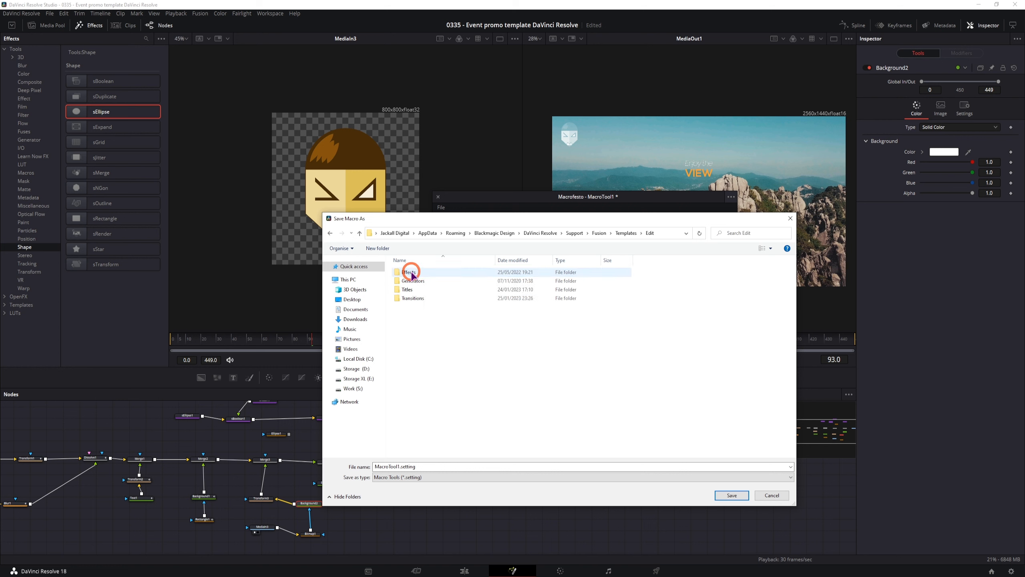
click(409, 289)
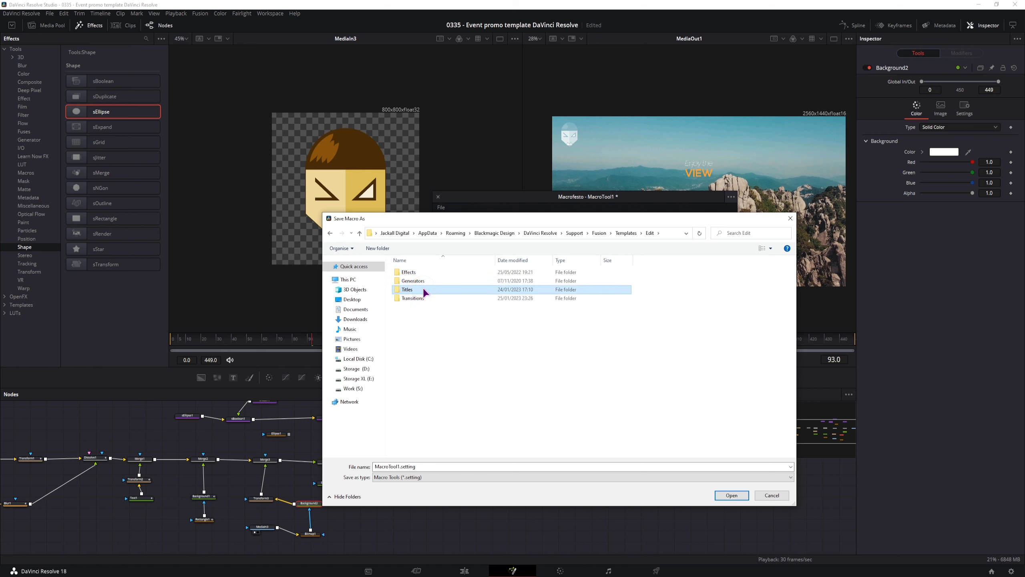
double_click(418, 290)
double_click(401, 466)
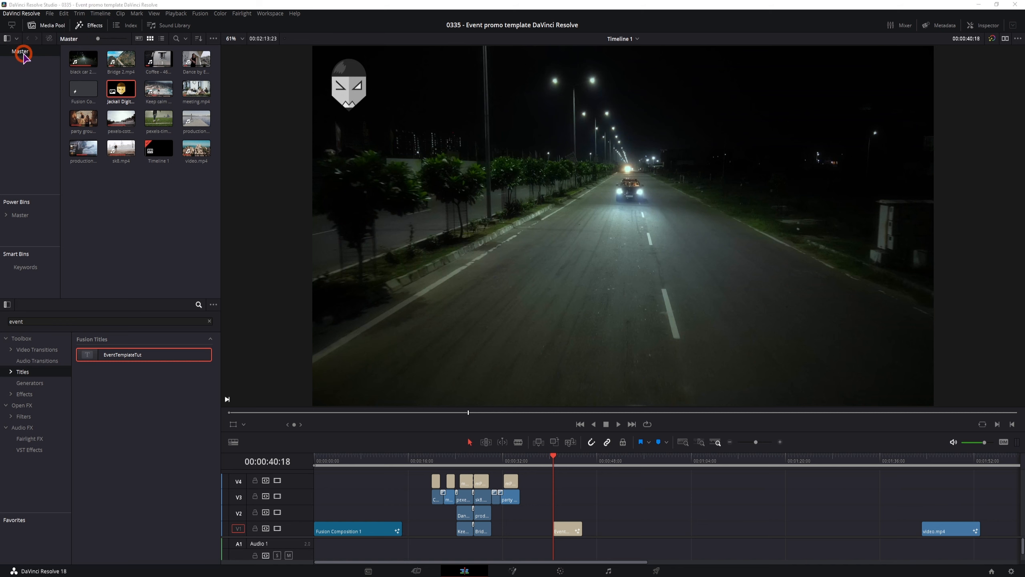
- Review the standard generator and still durations in the user editing preferences without changing them
key(ctrl+comma)
click(538, 77)
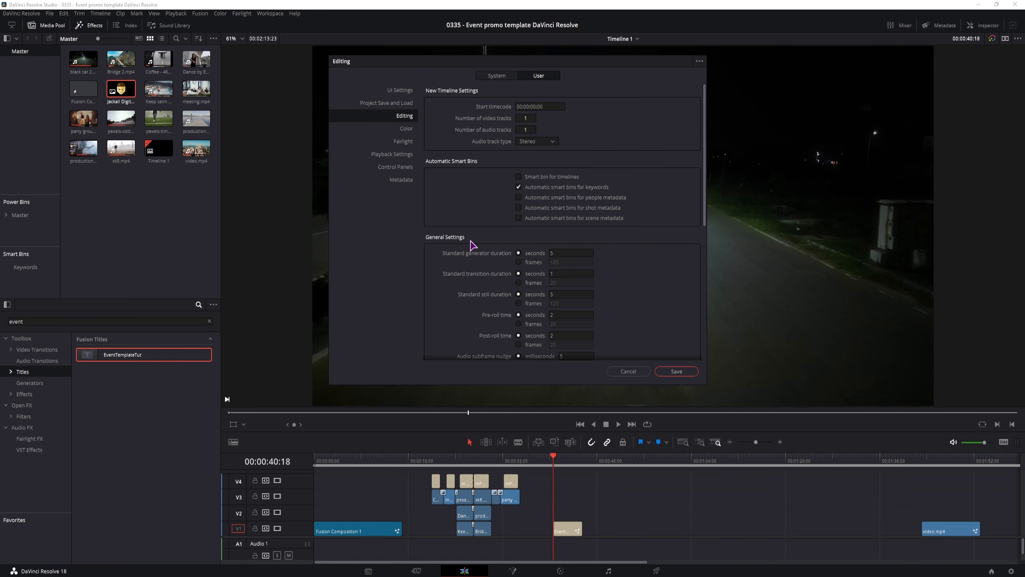
scroll(484, 245, down, 2)
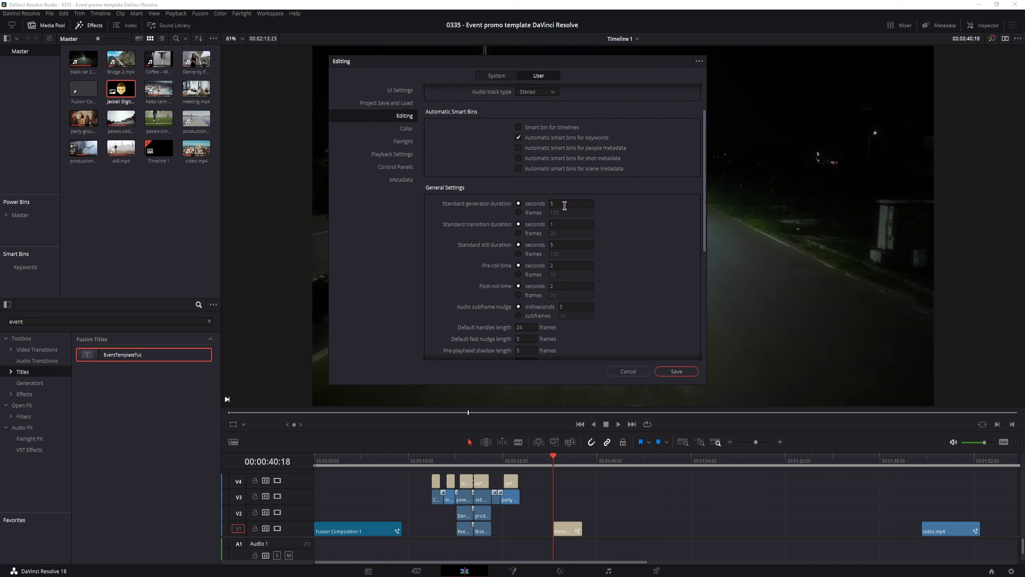
click(562, 202)
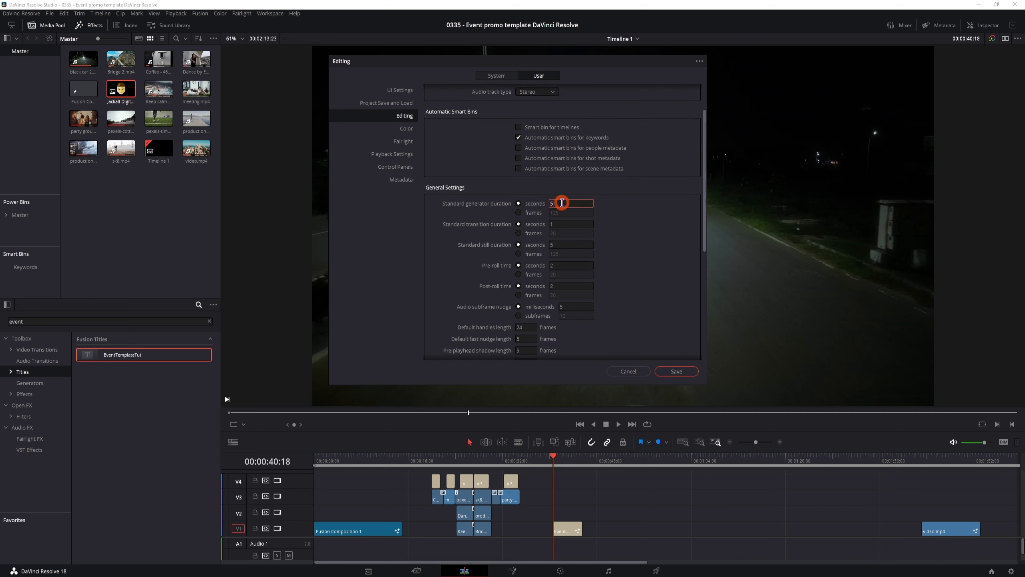
click(562, 245)
click(628, 371)
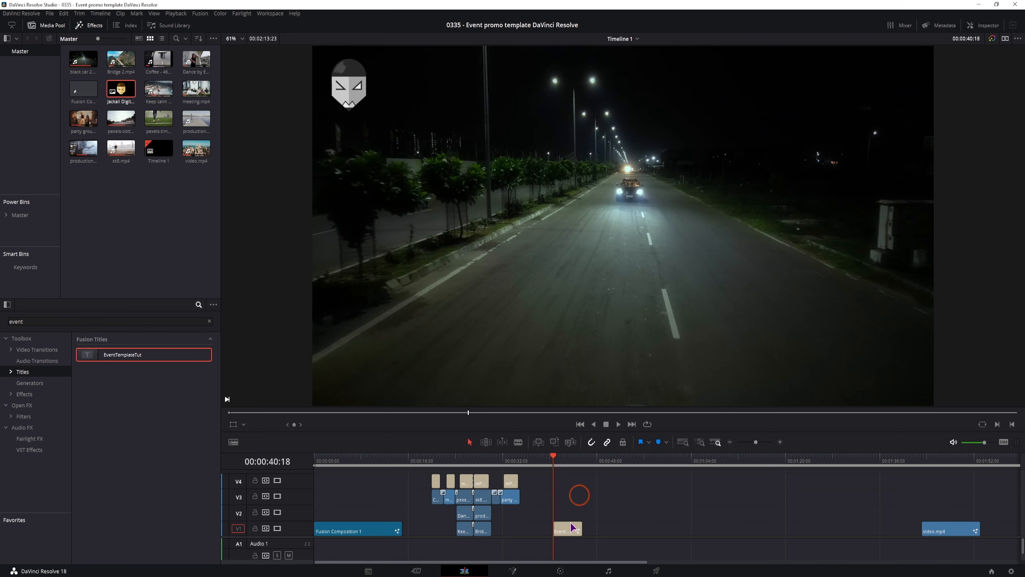
- Move the EventTemplateTut clip to start at 00:00:40:00, extending it to about 15 seconds, and play it back
click(571, 530)
click(550, 457)
drag(571, 530, 567, 530)
drag(578, 529, 637, 529)
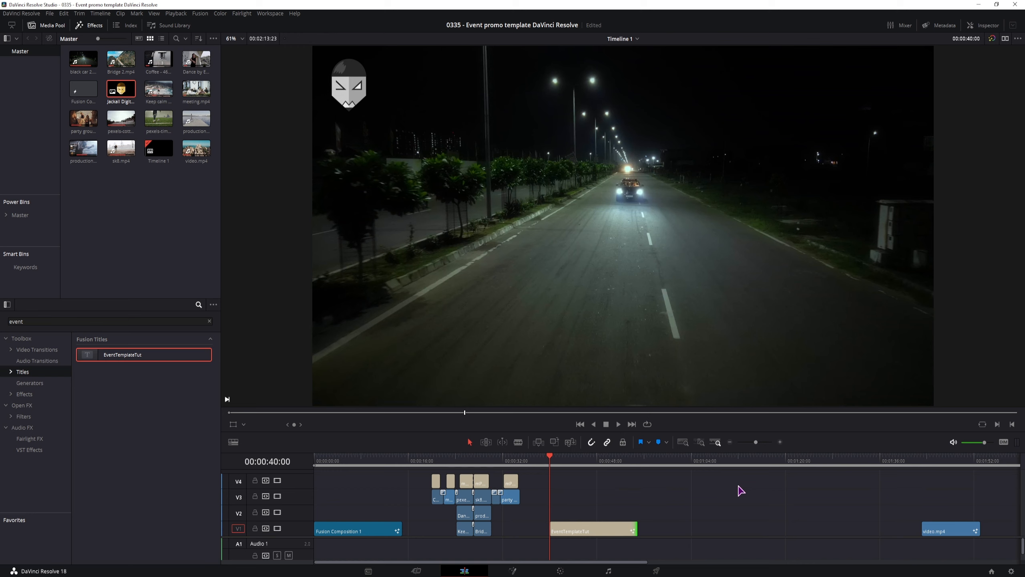
key(space)
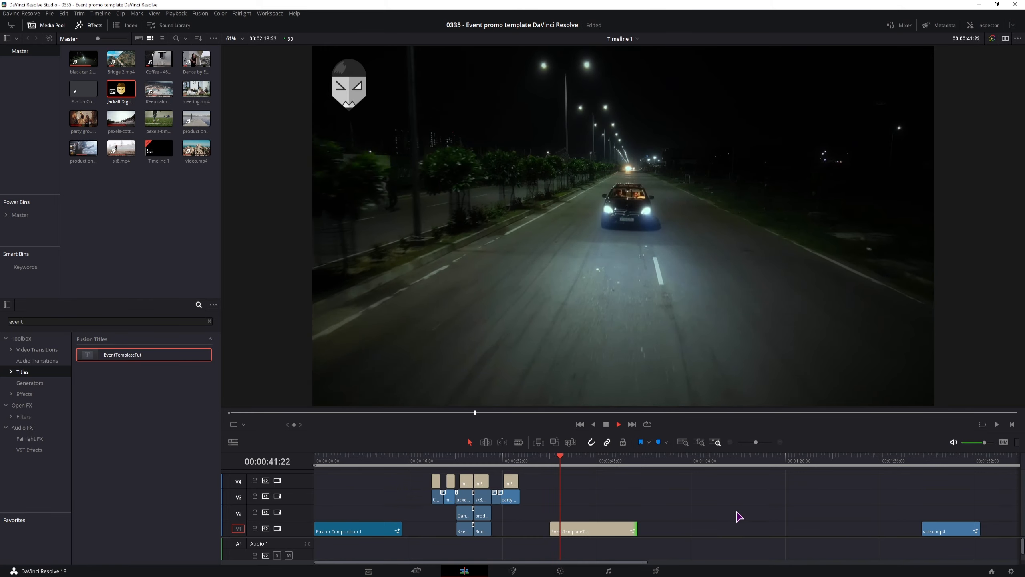